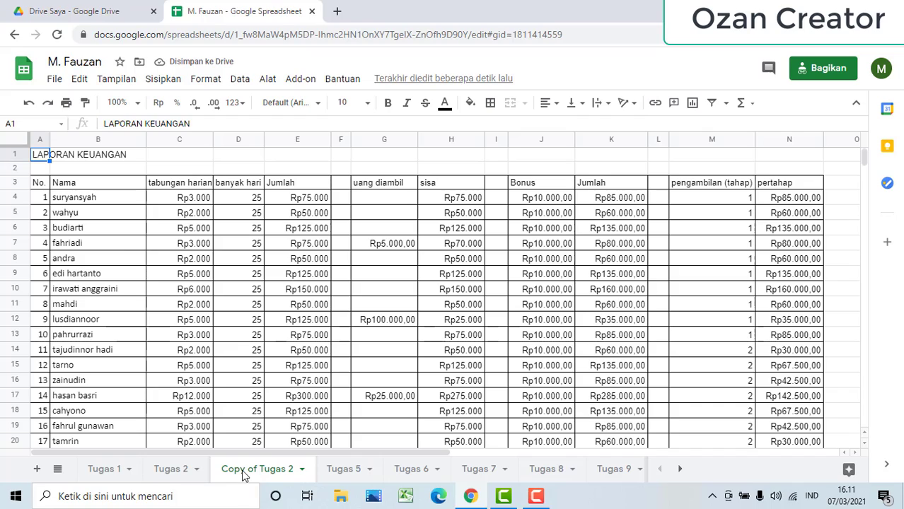
# Rename the sheet "Copy of Tugas 2" as "Tugas 3"
pyautogui.doubleClick(242, 472)
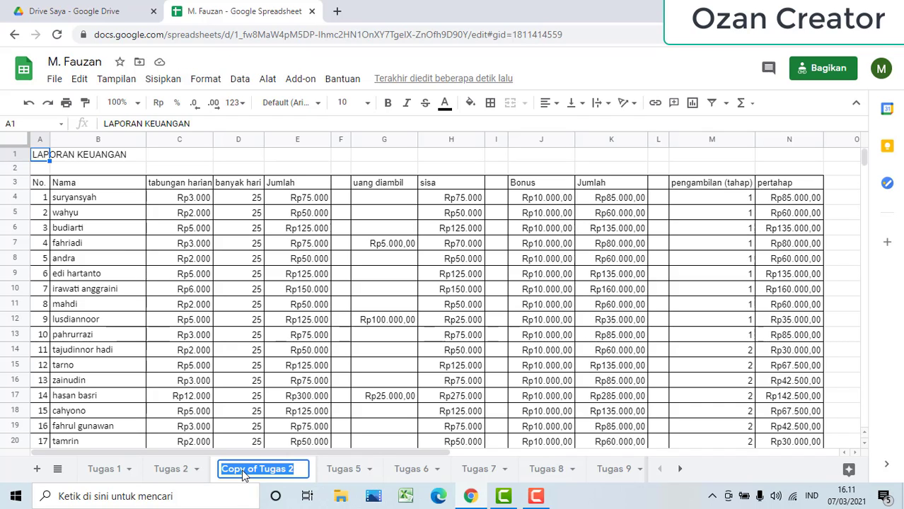
pyautogui.write('Tugas 3')
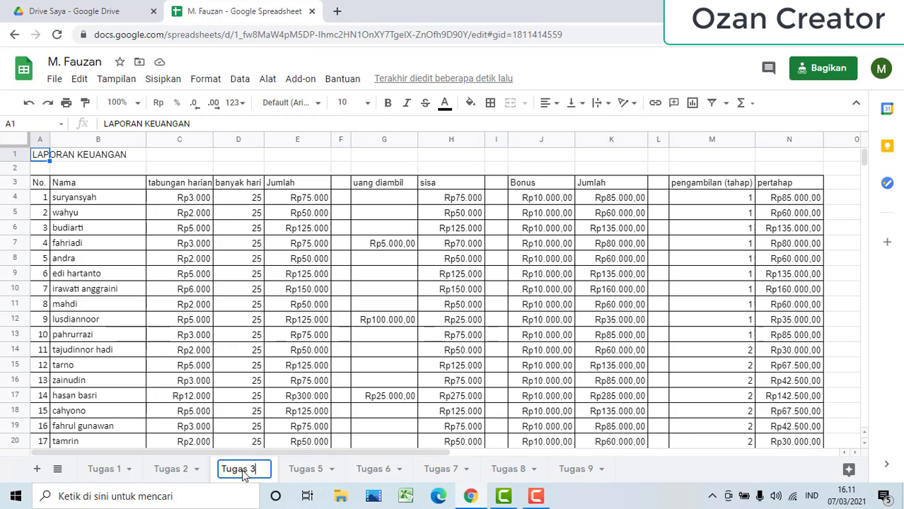
pyautogui.click(333, 187)
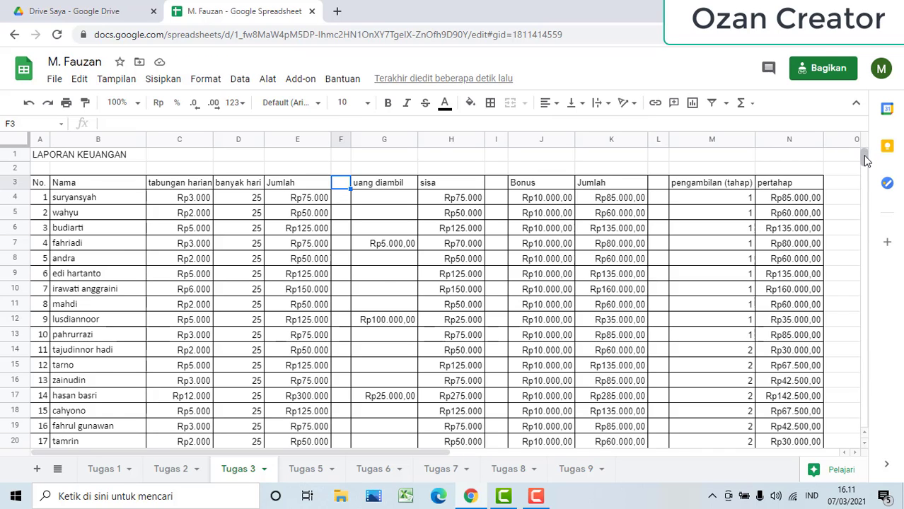
# Search the Tugas 3 sheet for a short first name
pyautogui.moveTo(864, 160)
pyautogui.mouseDown()
pyautogui.moveTo(864, 187)
pyautogui.moveTo(871, 152)
pyautogui.mouseUp()
pyautogui.hotkey('ctrl', 'f')
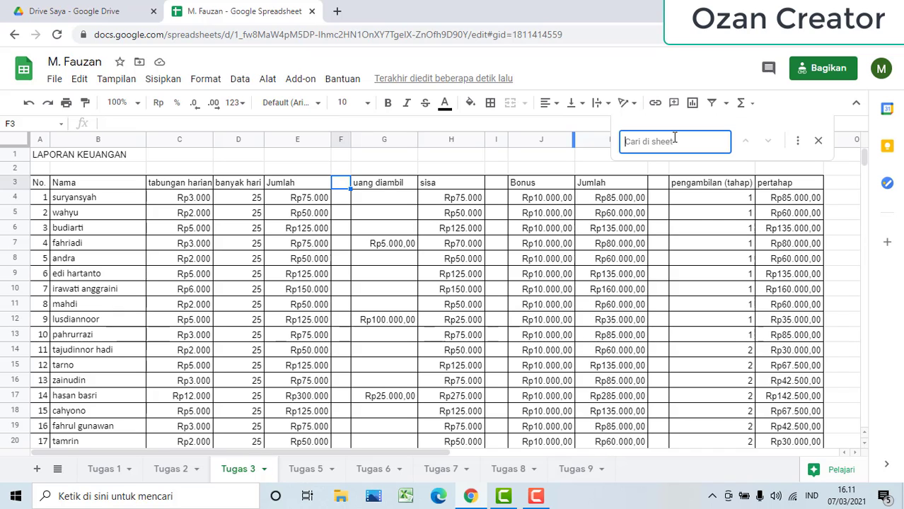
pyautogui.write('adi')
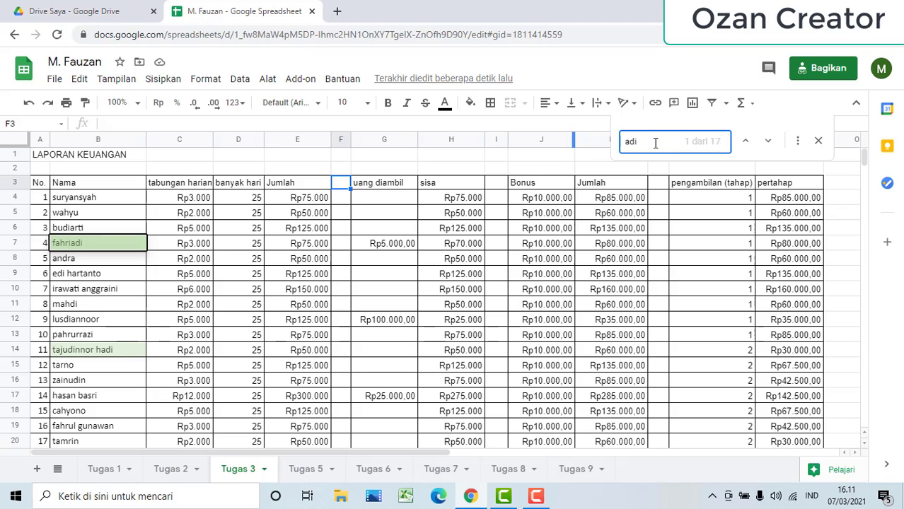
# Search the sheet for a different first name, go through all its matches, and close the search
pyautogui.moveTo(655, 142); pyautogui.dragTo(622, 146)
pyautogui.write('rudi')
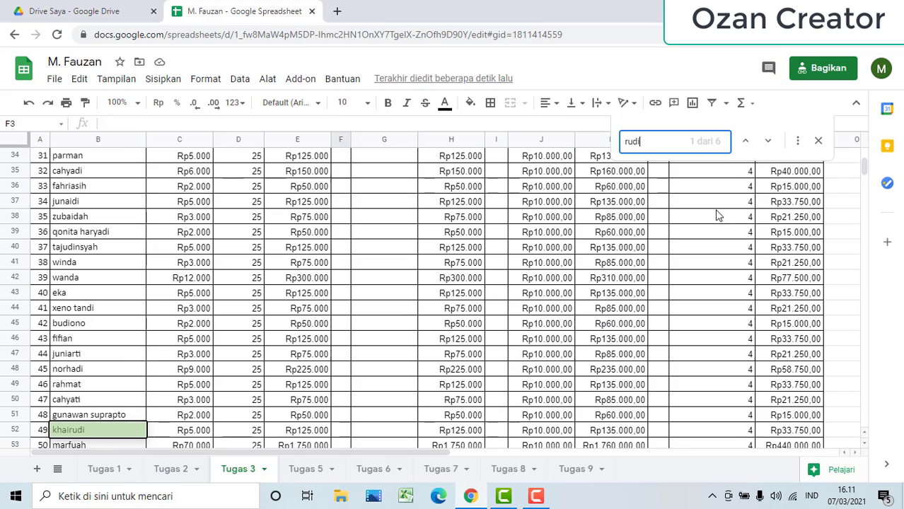
pyautogui.click(766, 141)
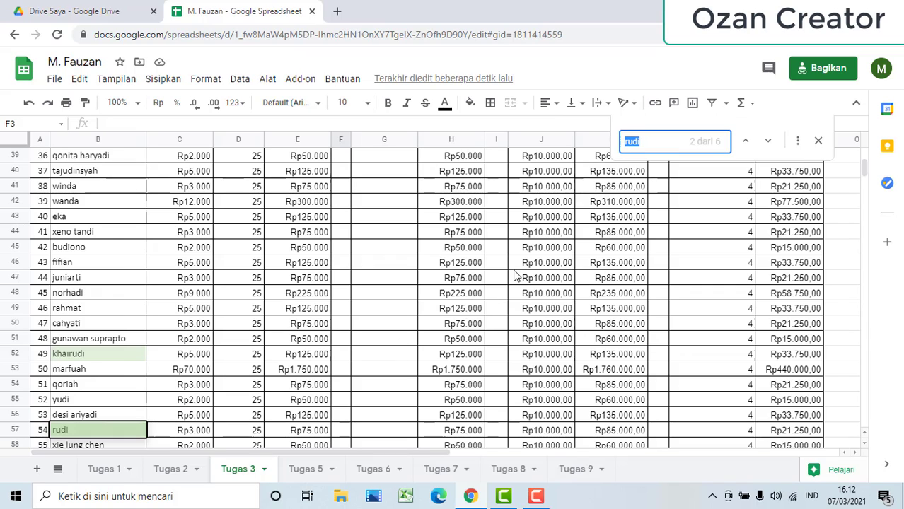
pyautogui.click(770, 142)
pyautogui.click(770, 142)
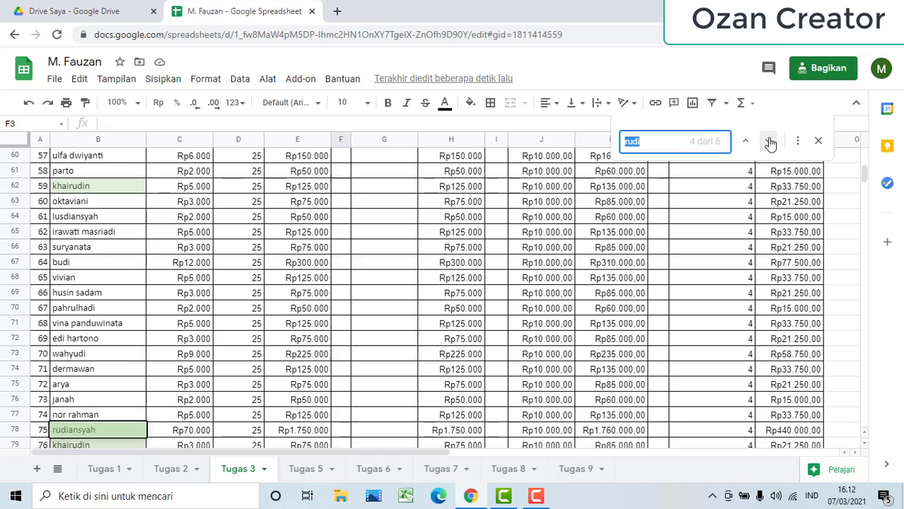
pyautogui.click(770, 142)
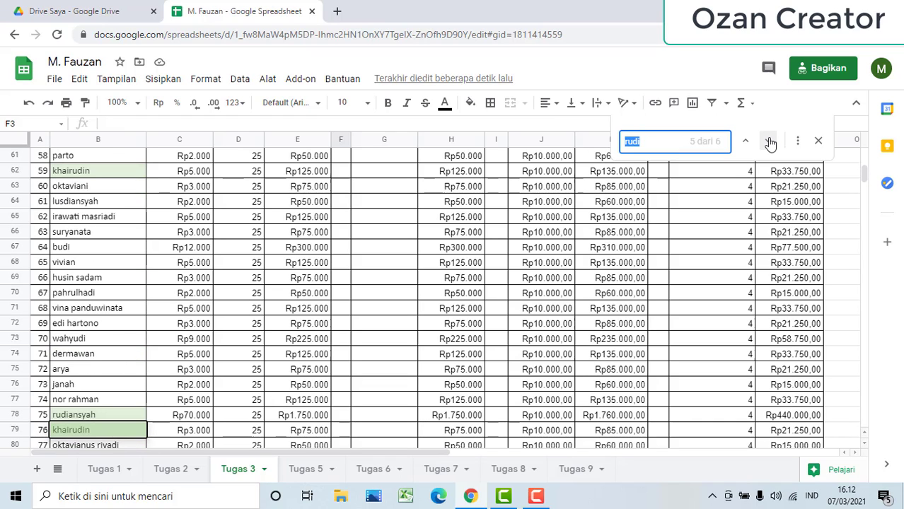
pyautogui.click(770, 142)
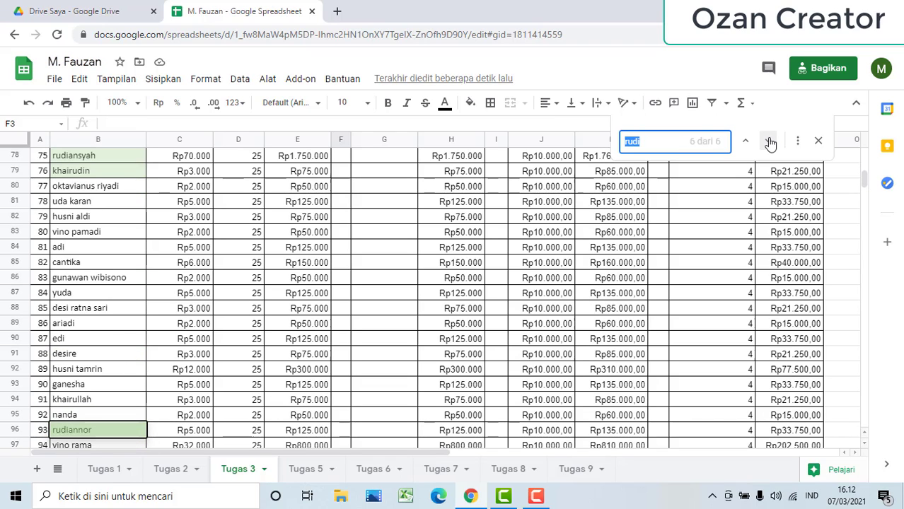
pyautogui.click(770, 142)
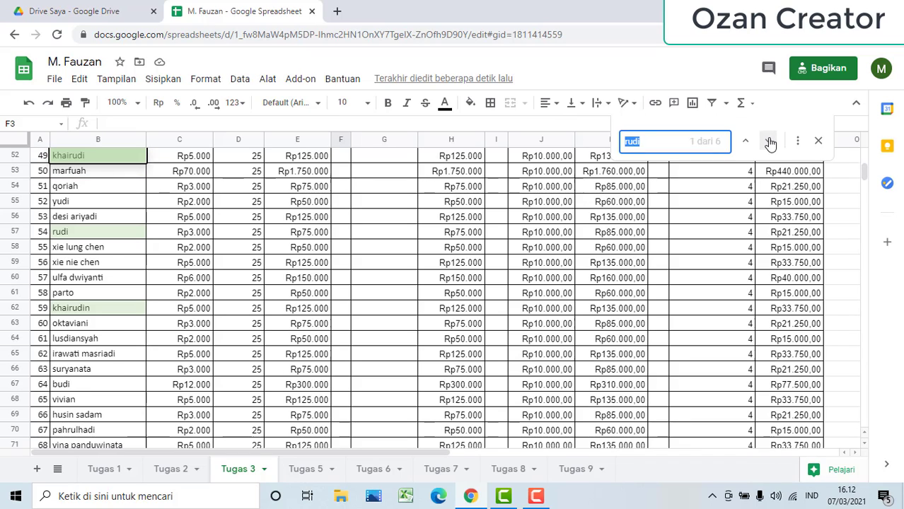
pyautogui.click(818, 140)
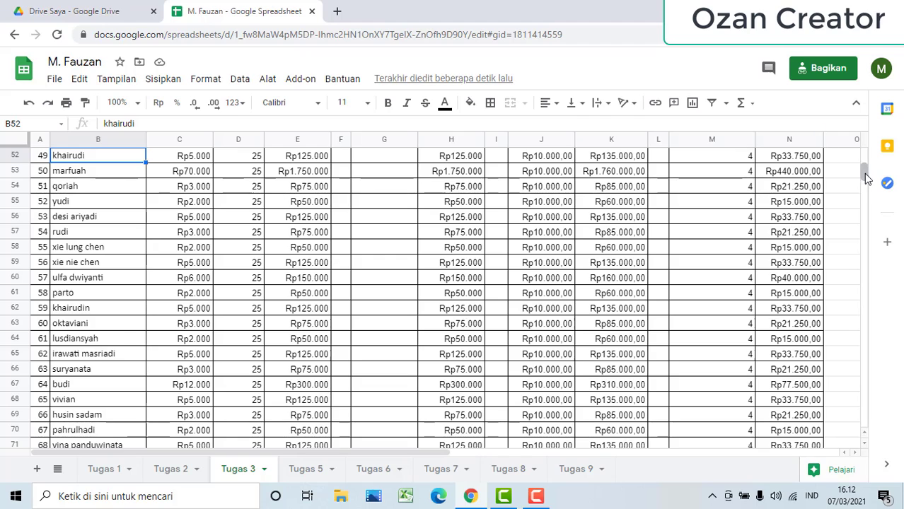
# Set up a find and replace limited to the daily savings range C4:C103, finding 3.000 and replacing it with 4.000
pyautogui.moveTo(863, 173); pyautogui.dragTo(865, 155)
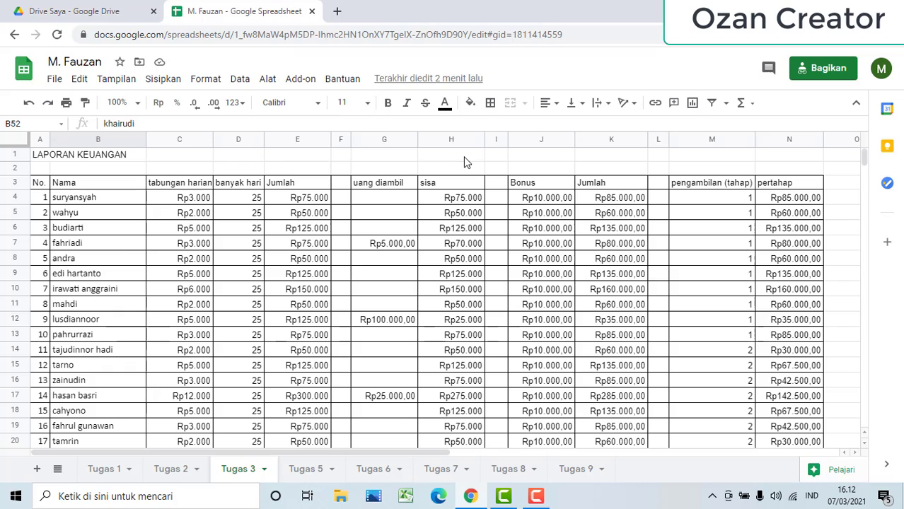
pyautogui.hotkey('ctrl', 'h')
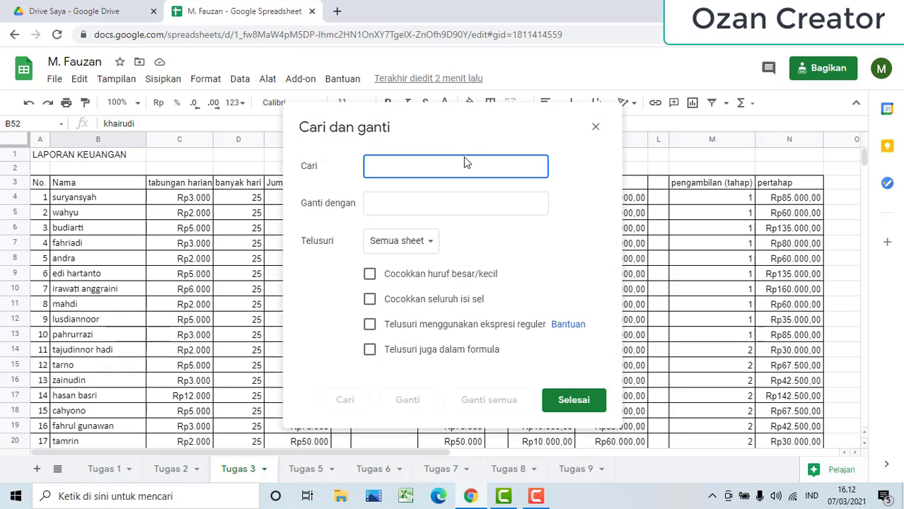
pyautogui.click(595, 128)
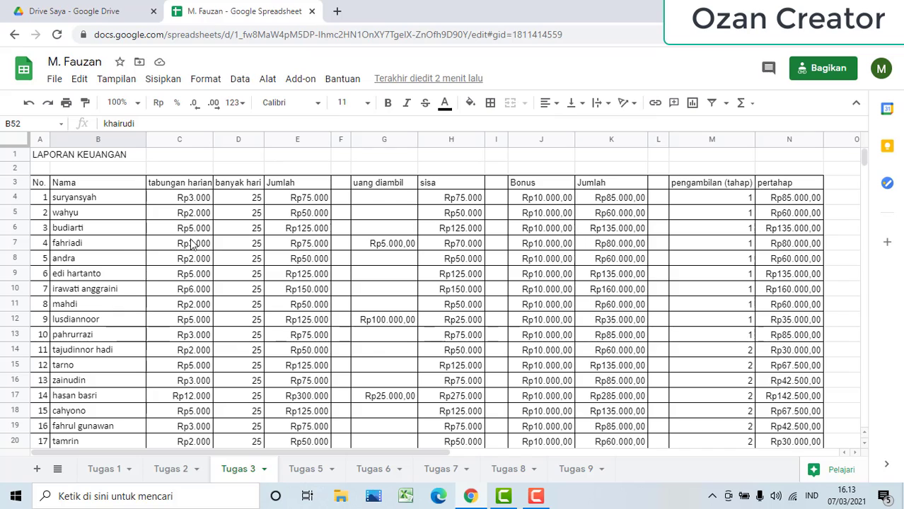
pyautogui.moveTo(165, 205); pyautogui.dragTo(187, 355)
pyautogui.hotkey('ctrl', 'h')
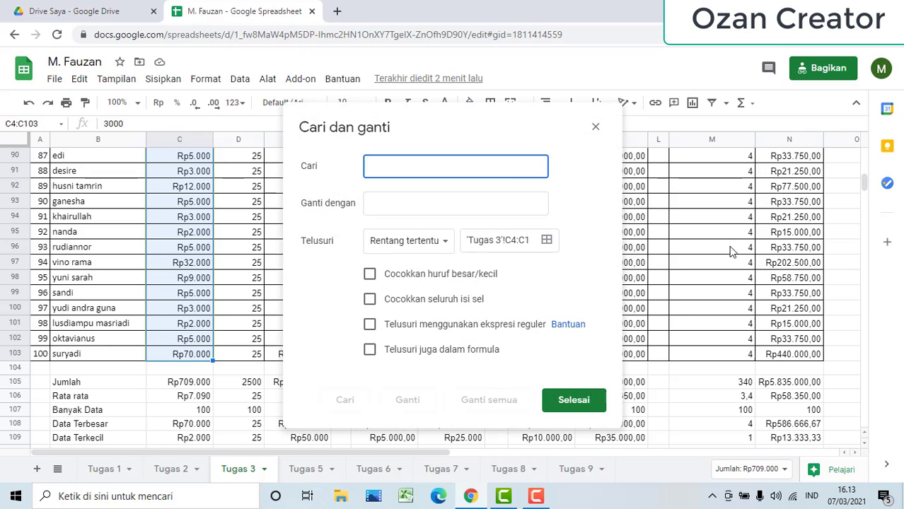
pyautogui.write('300')
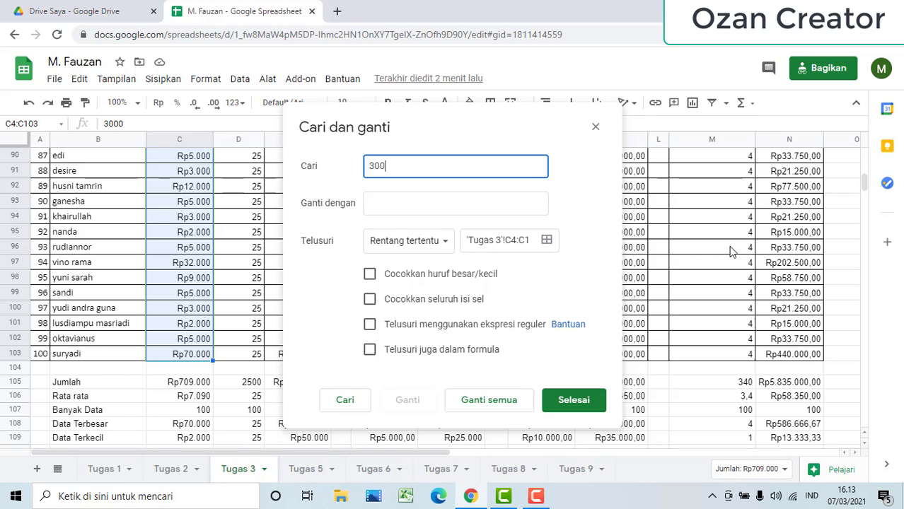
pyautogui.write('0')
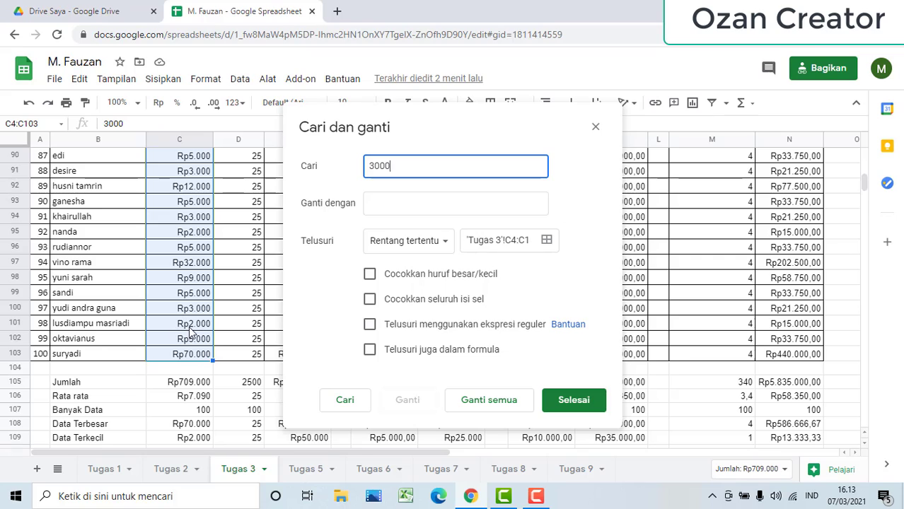
pyautogui.click(374, 167)
pyautogui.write('.')
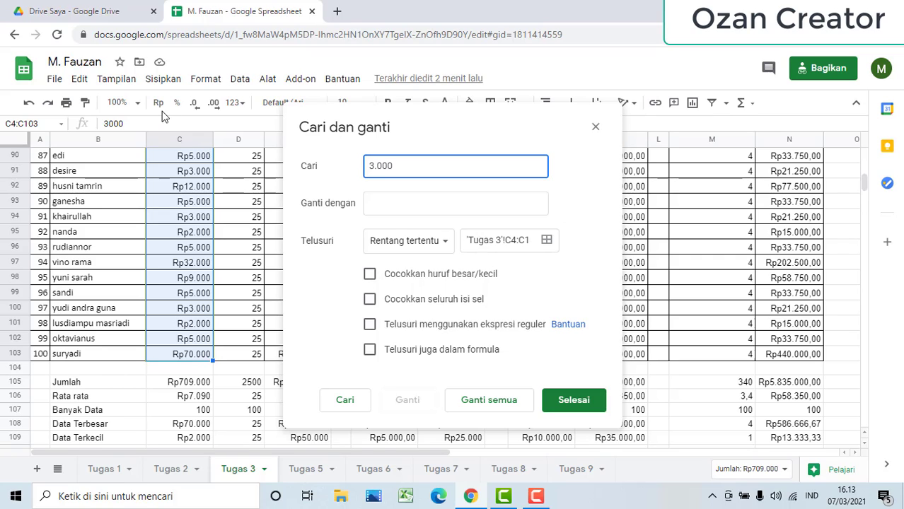
pyautogui.click(400, 203)
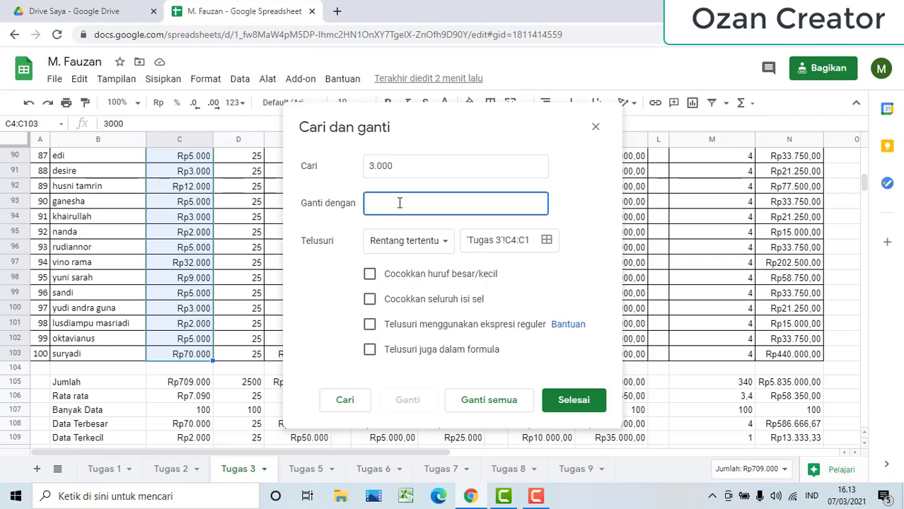
pyautogui.write('4.000')
# Find the first 3.000 match and replace the matches one at a time from C7 through C41, finishing the find and replace
pyautogui.click(344, 401)
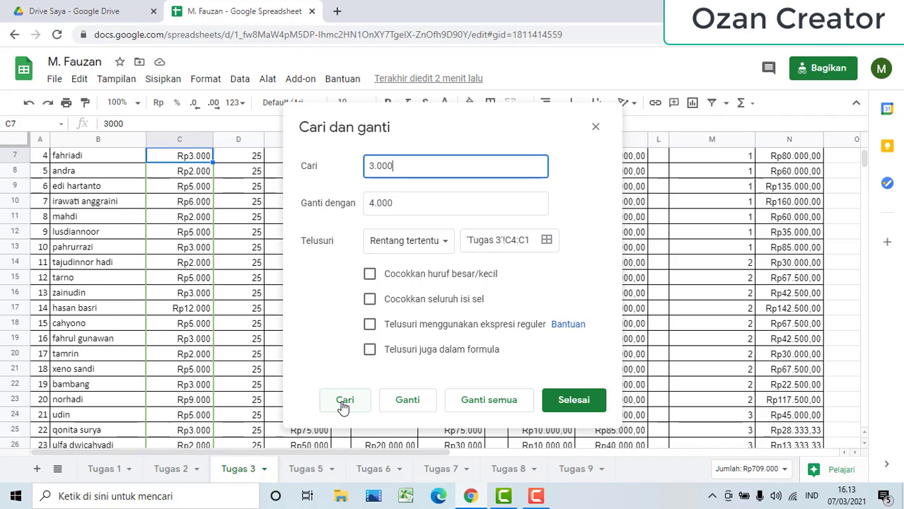
pyautogui.click(409, 399)
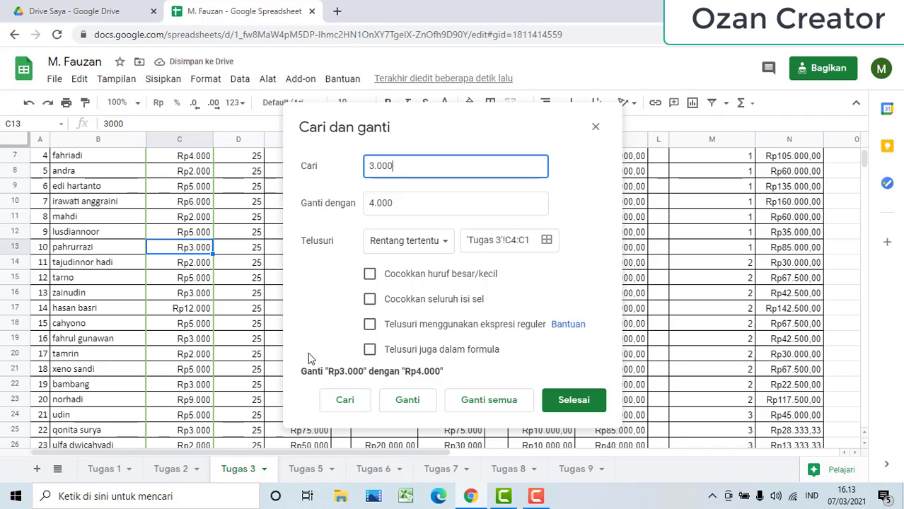
pyautogui.click(400, 404)
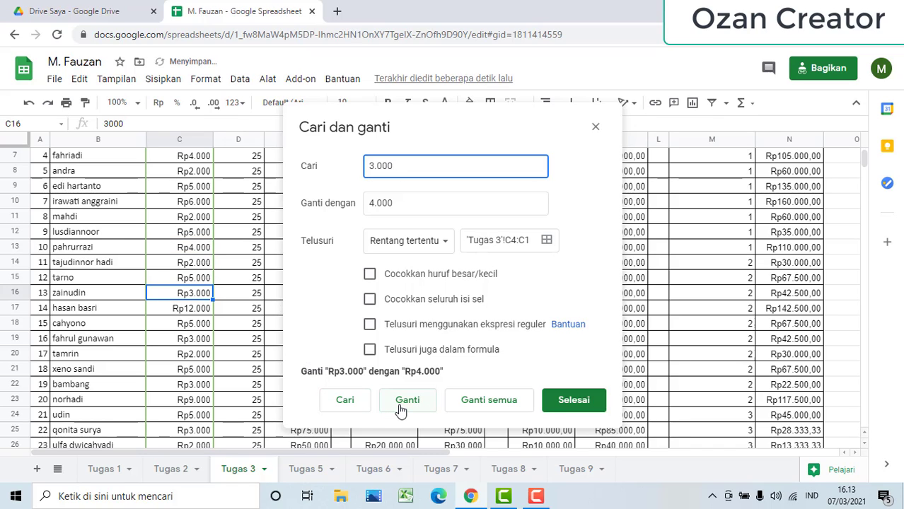
pyautogui.click(400, 407)
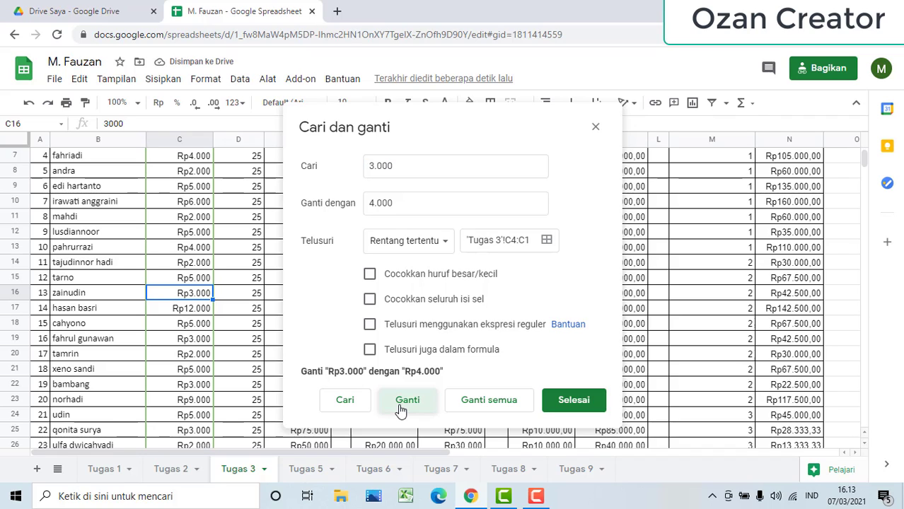
pyautogui.click(401, 407)
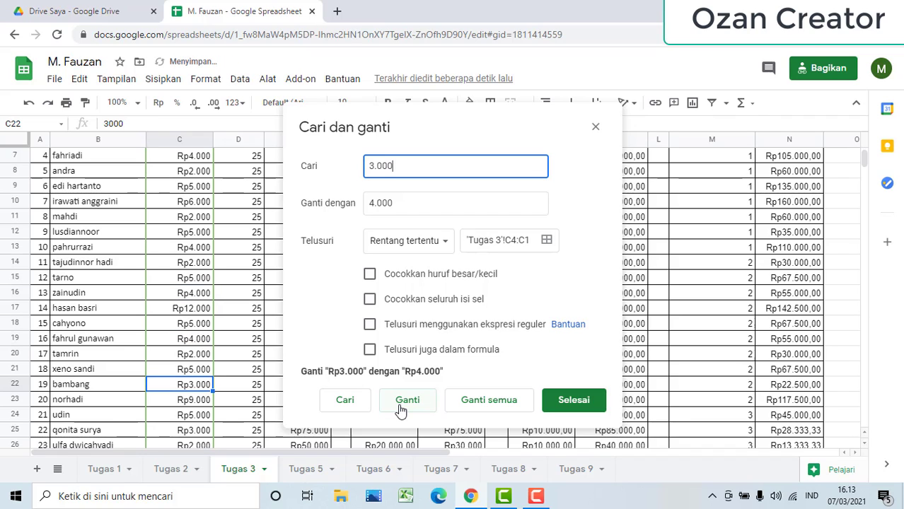
pyautogui.click(400, 407)
pyautogui.click(400, 407)
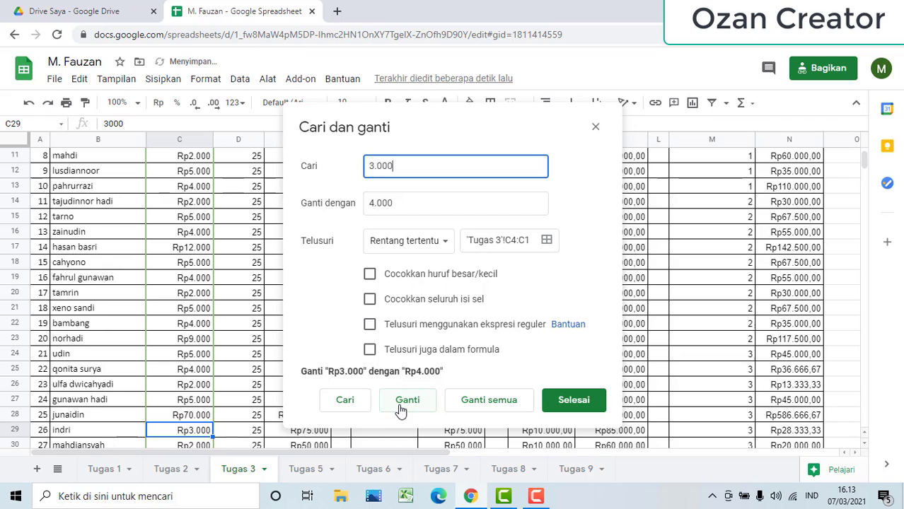
pyautogui.click(401, 407)
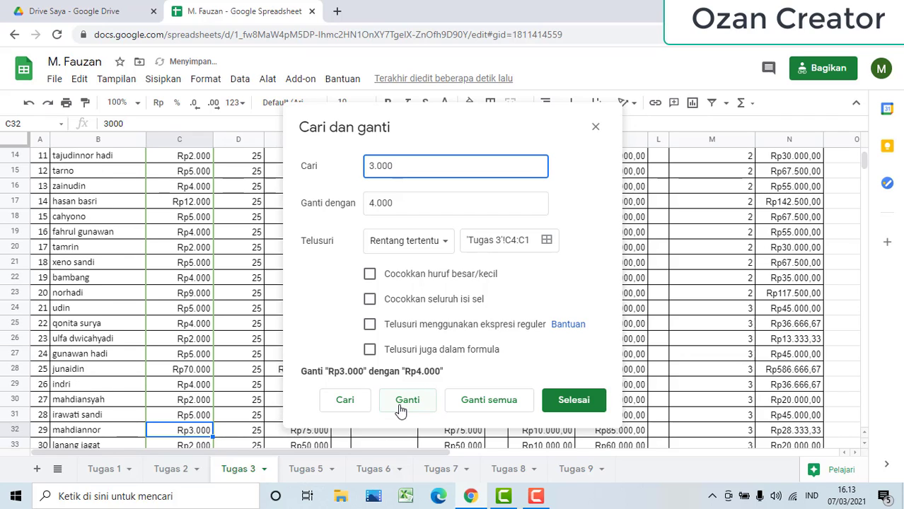
pyautogui.click(400, 407)
pyautogui.click(400, 407)
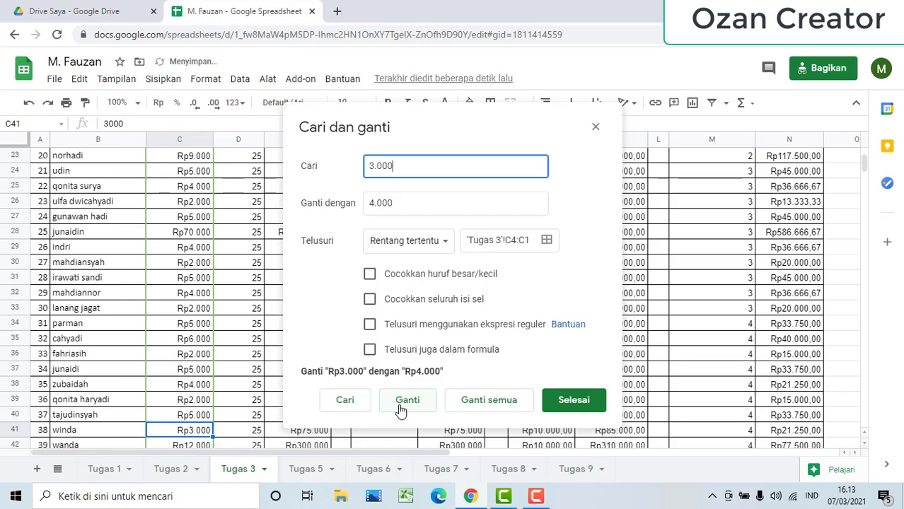
pyautogui.click(401, 407)
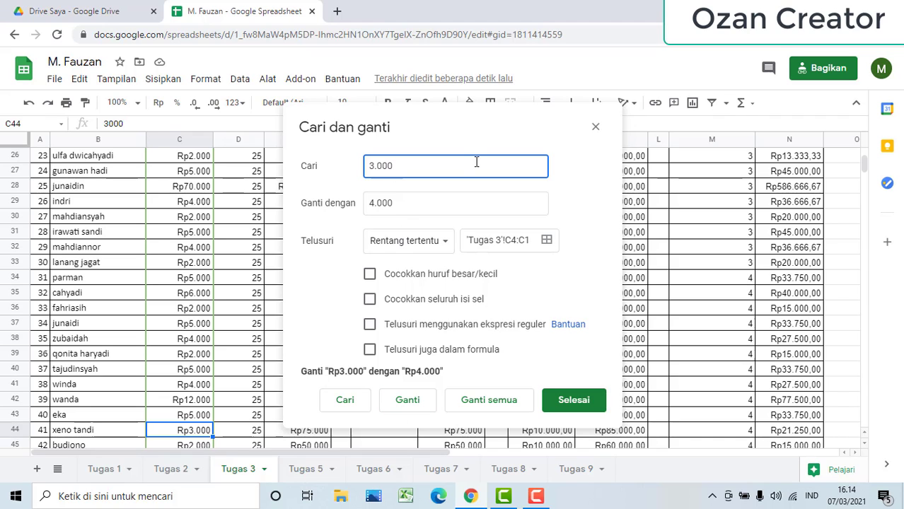
pyautogui.click(573, 400)
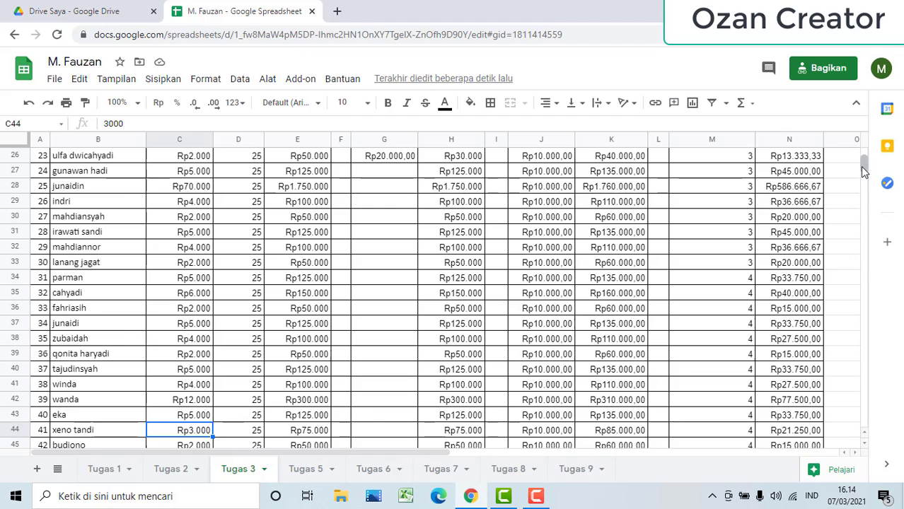
# Select the replaced 4.000 daily savings cells C7, C13, C16, C19 and C22 together
pyautogui.moveTo(861, 167); pyautogui.dragTo(861, 157)
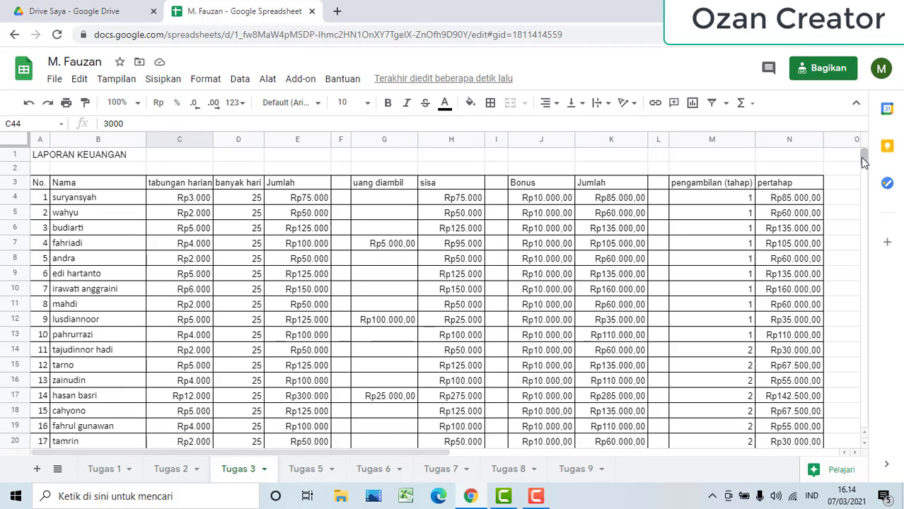
pyautogui.click(204, 248)
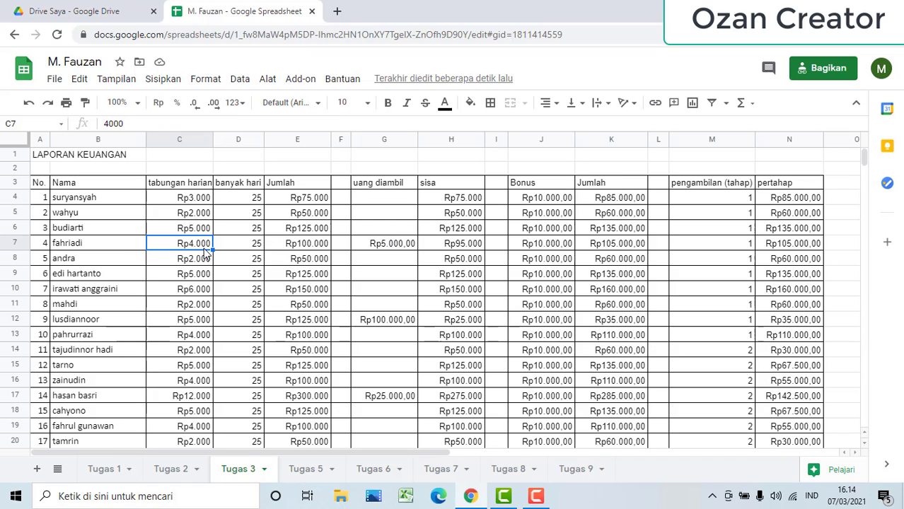
pyautogui.keyDown('ctrl'); pyautogui.click(183, 381); pyautogui.keyUp('ctrl')
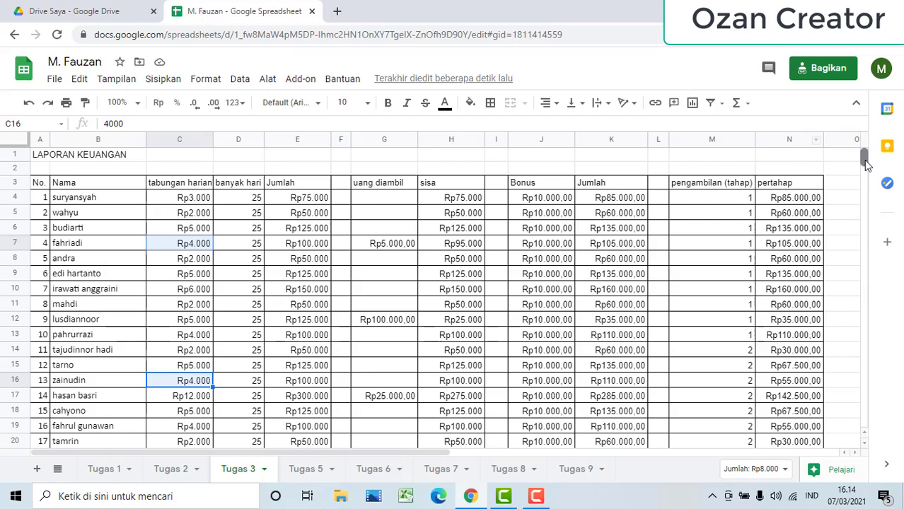
pyautogui.scroll(-1, 863, 160)
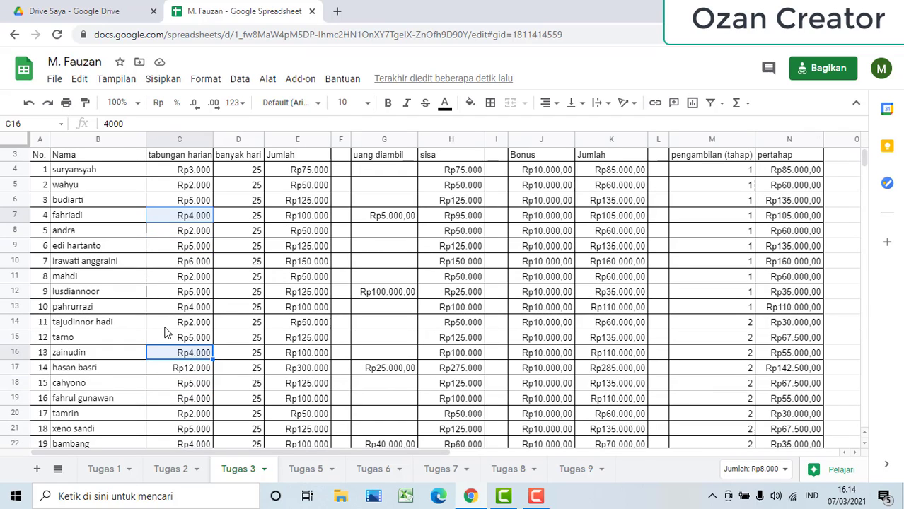
pyautogui.keyDown('ctrl'); pyautogui.click(188, 310); pyautogui.keyUp('ctrl')
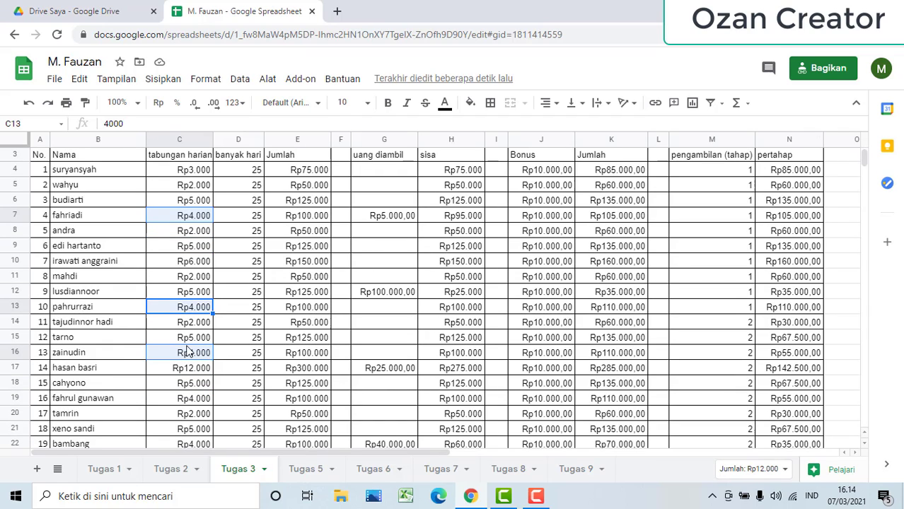
pyautogui.keyDown('ctrl'); pyautogui.click(193, 401); pyautogui.keyUp('ctrl')
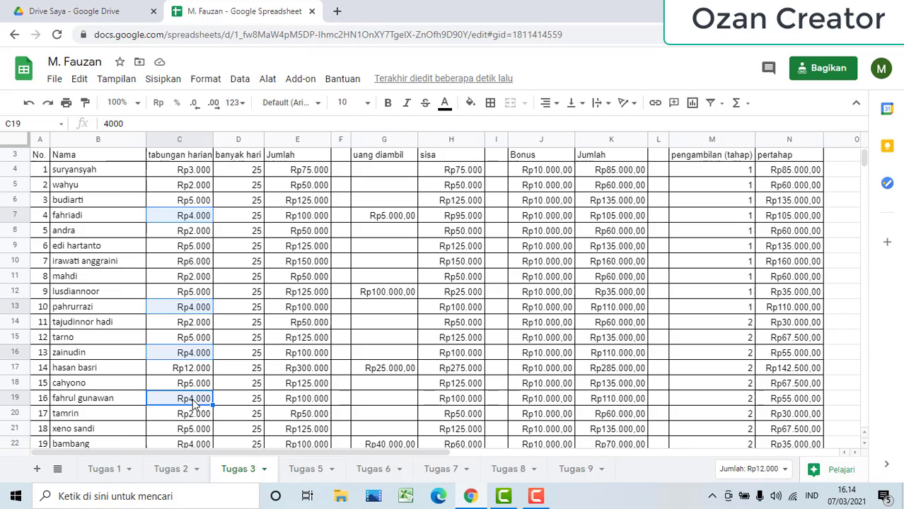
pyautogui.keyDown('ctrl'); pyautogui.click(195, 443); pyautogui.keyUp('ctrl')
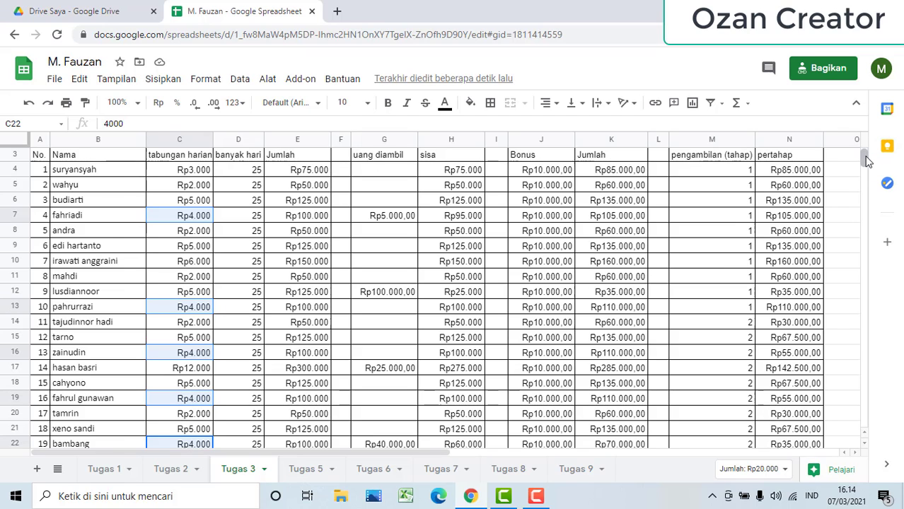
# Add the replaced 4.000 daily savings cells C25, C29, C32, C38 and C41 to the current multi-cell selection
pyautogui.scroll(-5, 865, 161)
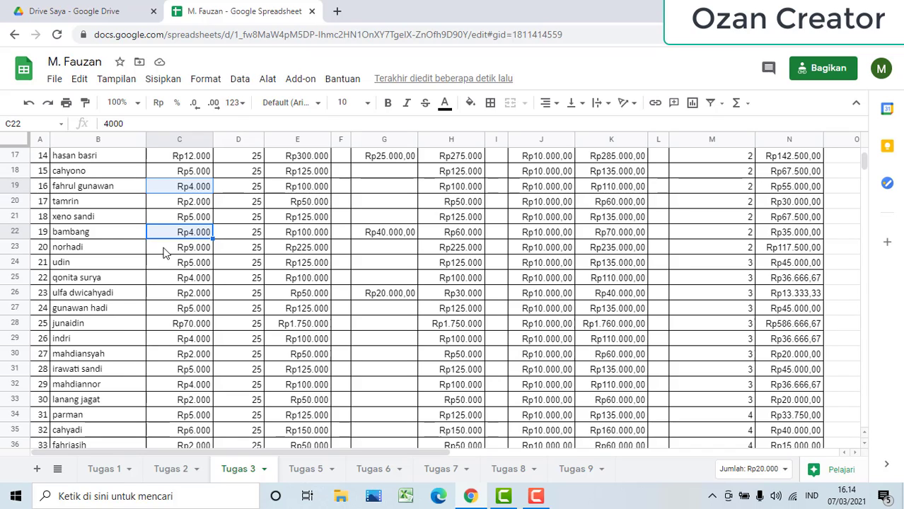
pyautogui.keyDown('ctrl'); pyautogui.click(182, 279); pyautogui.keyUp('ctrl')
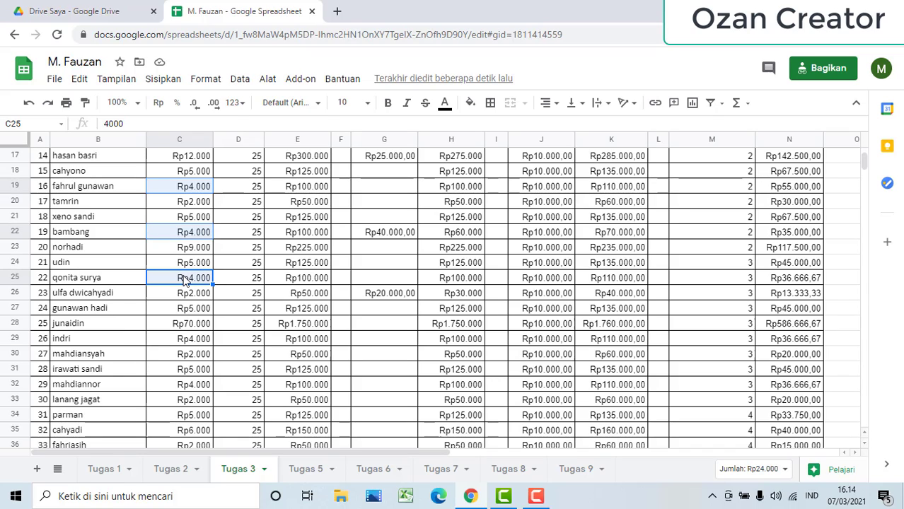
pyautogui.keyDown('ctrl'); pyautogui.click(191, 342); pyautogui.keyUp('ctrl')
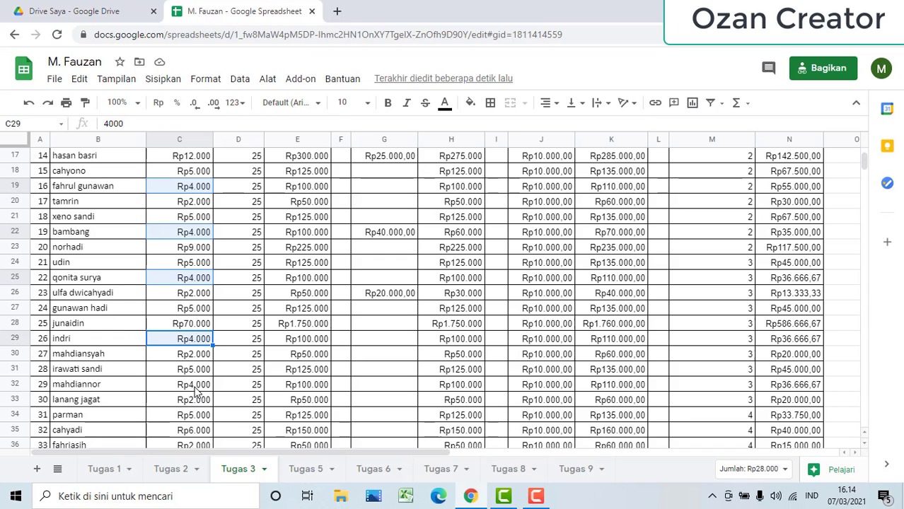
pyautogui.keyDown('ctrl'); pyautogui.click(194, 385); pyautogui.keyUp('ctrl')
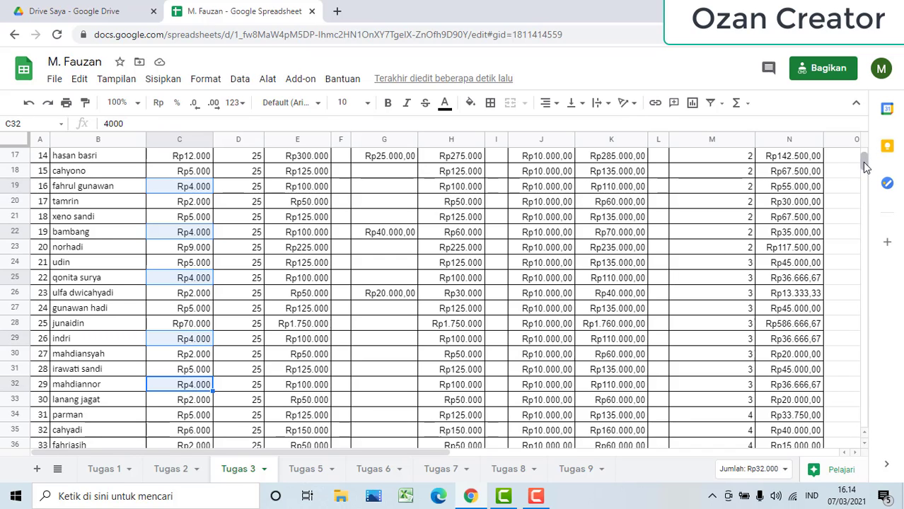
pyautogui.moveTo(864, 159); pyautogui.dragTo(862, 165)
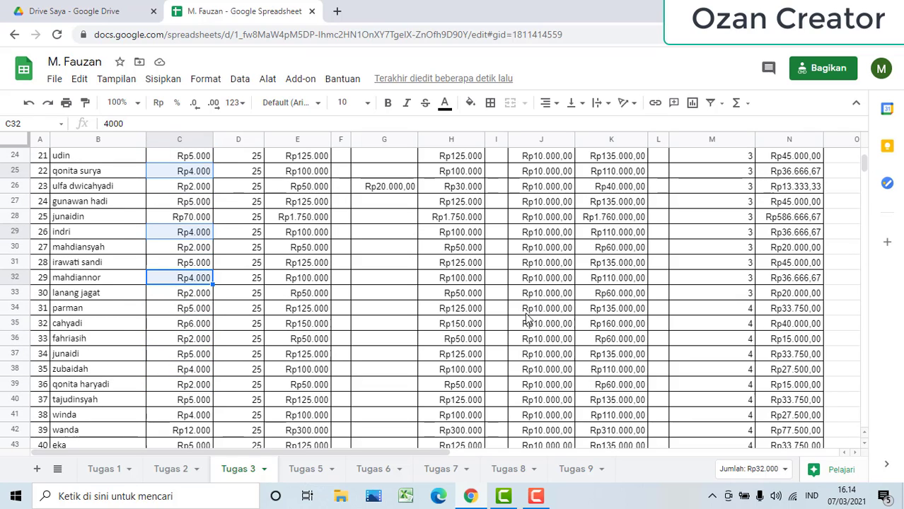
pyautogui.keyDown('ctrl'); pyautogui.click(202, 371); pyautogui.keyUp('ctrl')
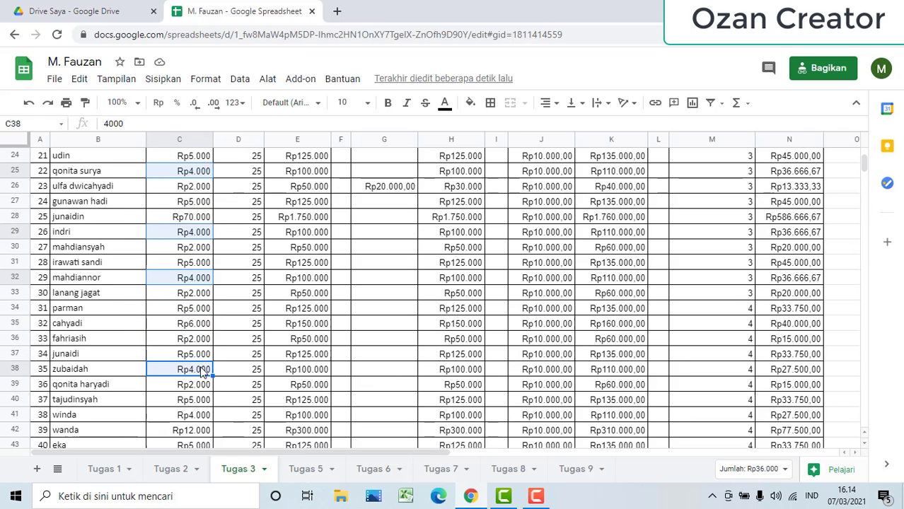
pyautogui.keyDown('ctrl'); pyautogui.click(201, 415); pyautogui.keyUp('ctrl')
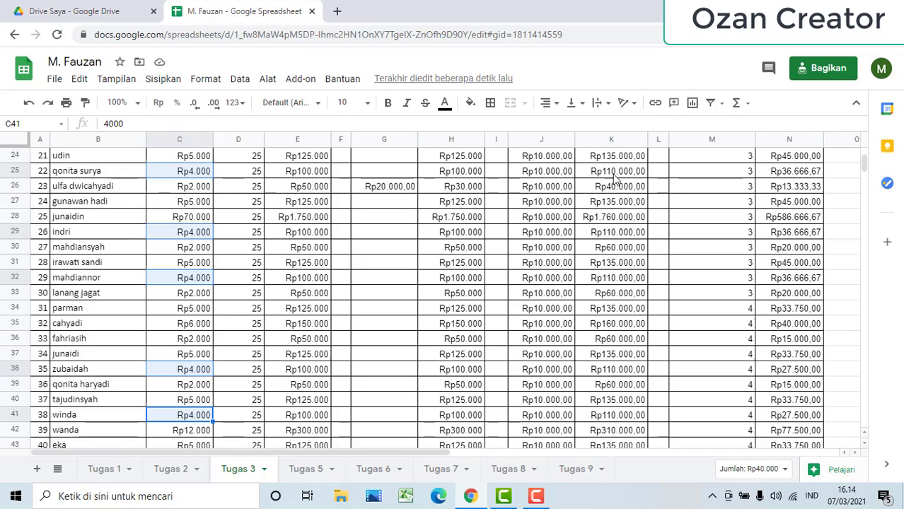
# Format the selected 4.000 daily savings values from C7 to C41 as red, bold text and clear the selection
pyautogui.scroll(7, 862, 158)
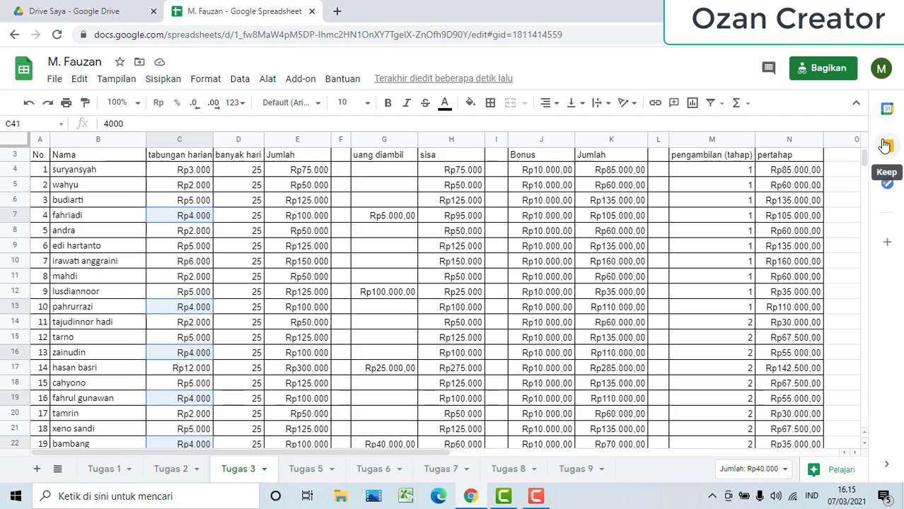
pyautogui.scroll(-3, 864, 162)
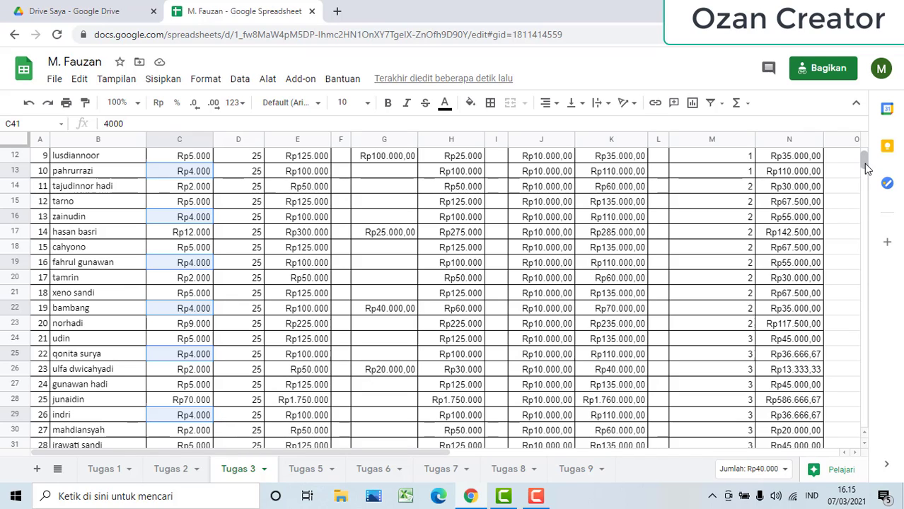
pyautogui.scroll(-2, 866, 168)
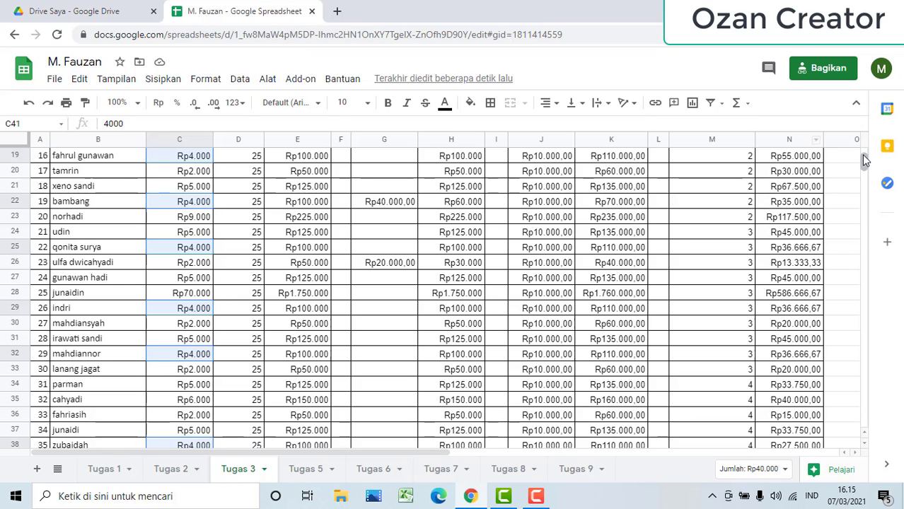
pyautogui.scroll(-2, 863, 161)
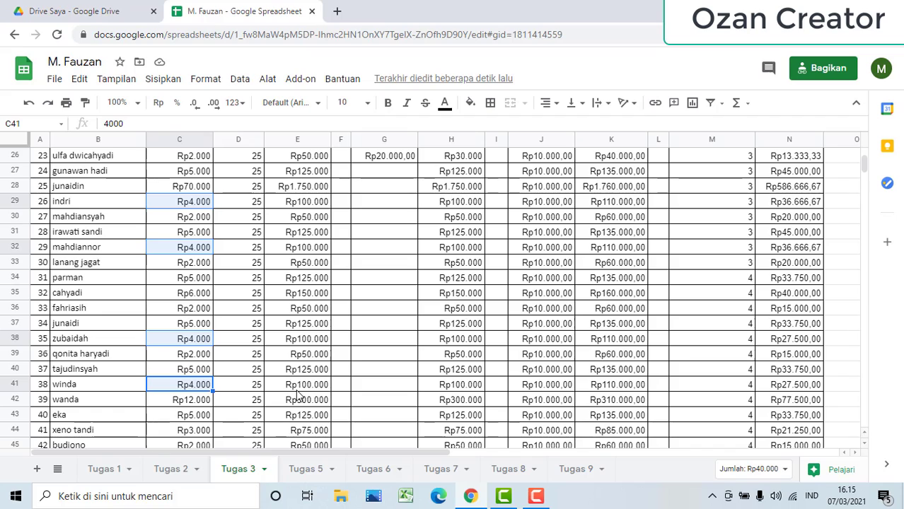
pyautogui.click(447, 106)
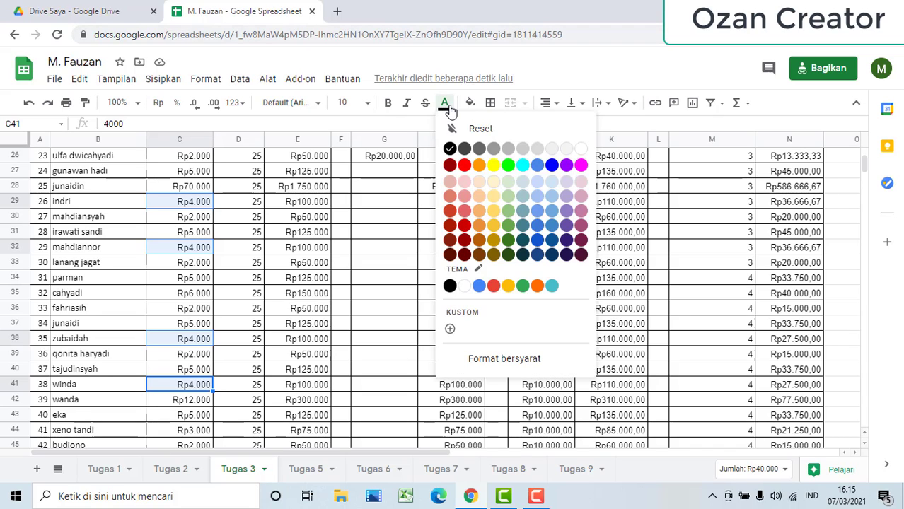
pyautogui.click(464, 165)
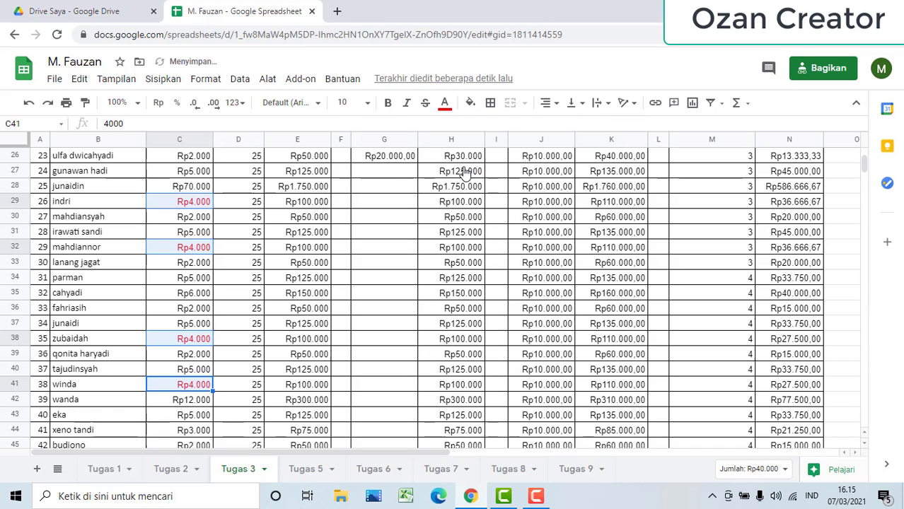
pyautogui.click(389, 106)
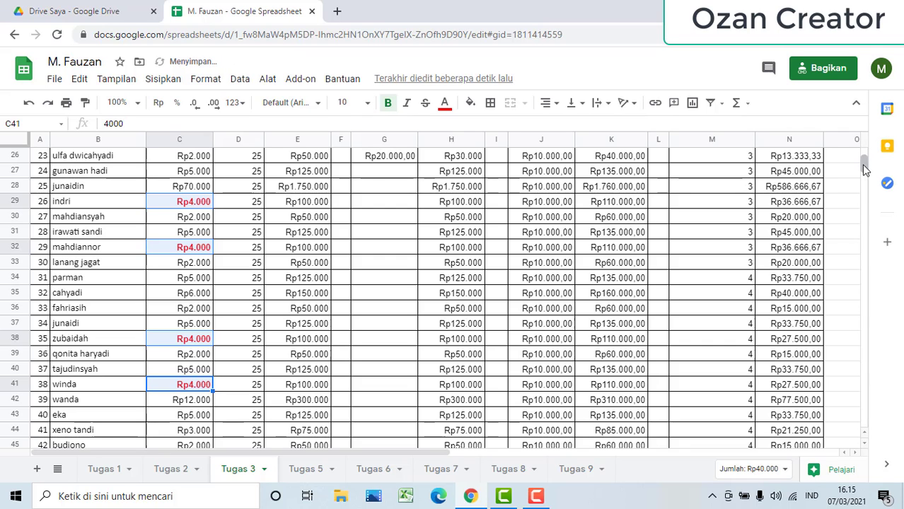
pyautogui.scroll(8, 861, 162)
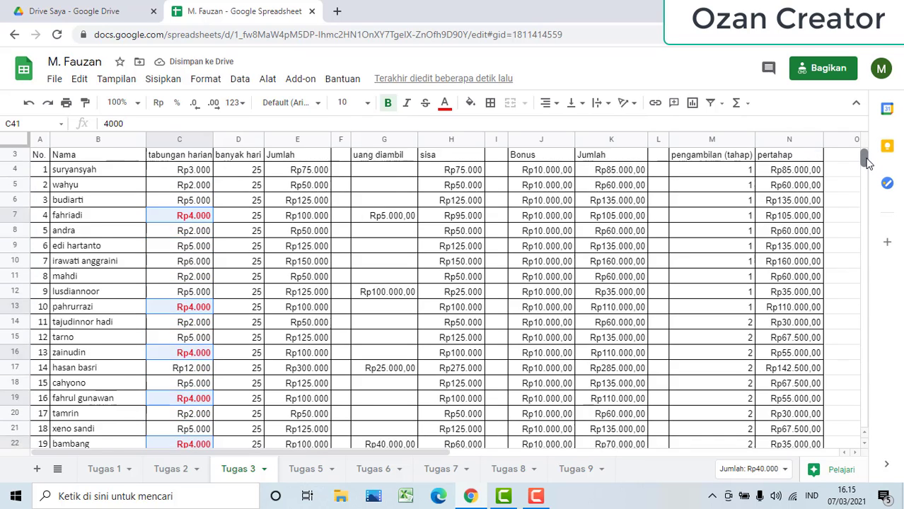
pyautogui.scroll(1, 866, 162)
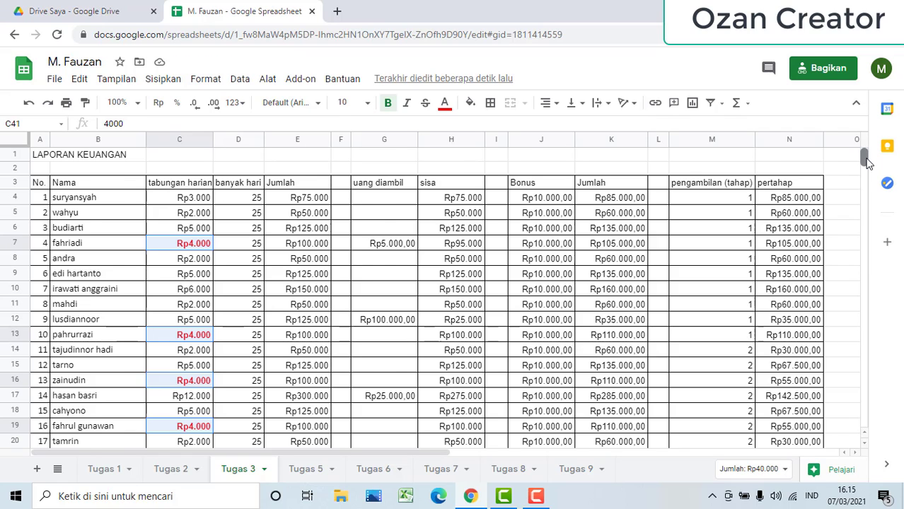
pyautogui.scroll(-1, 867, 162)
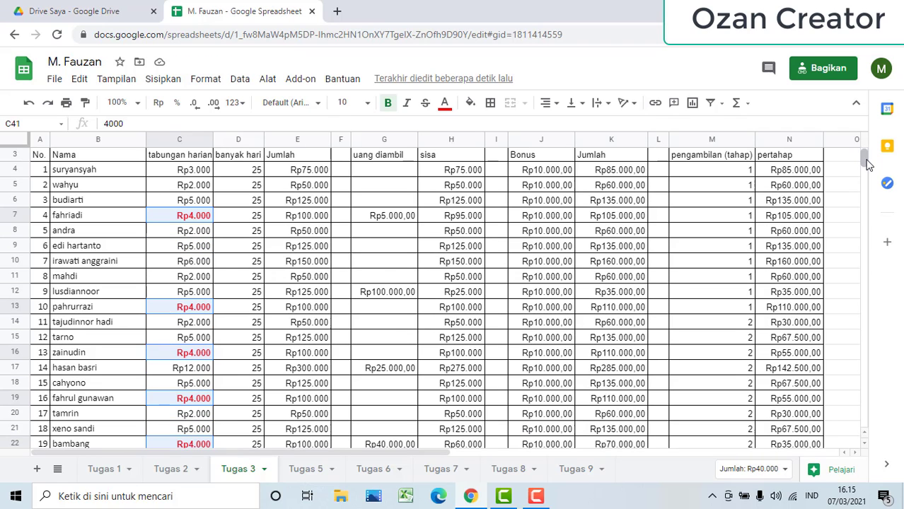
pyautogui.click(384, 261)
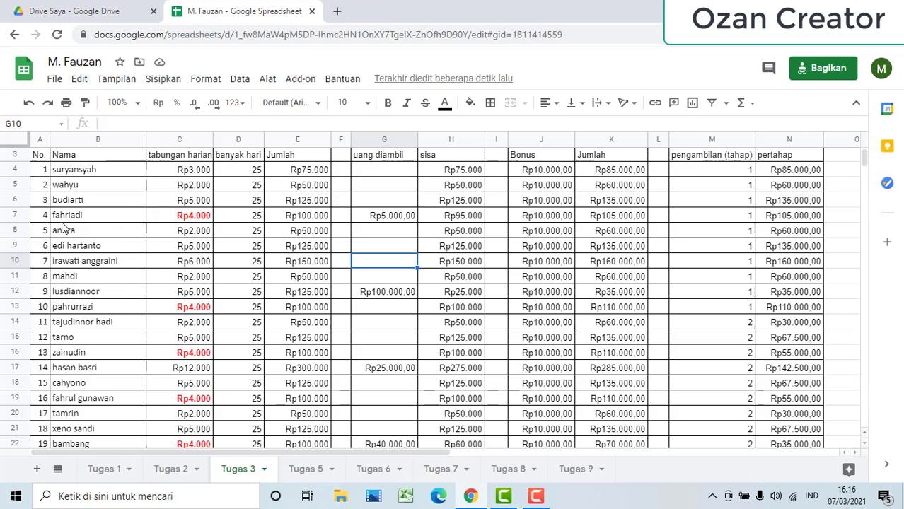
# Fill the record rows A7:N7, A13:N13 and A16:N16 with yellow
pyautogui.moveTo(41, 216); pyautogui.dragTo(783, 217)
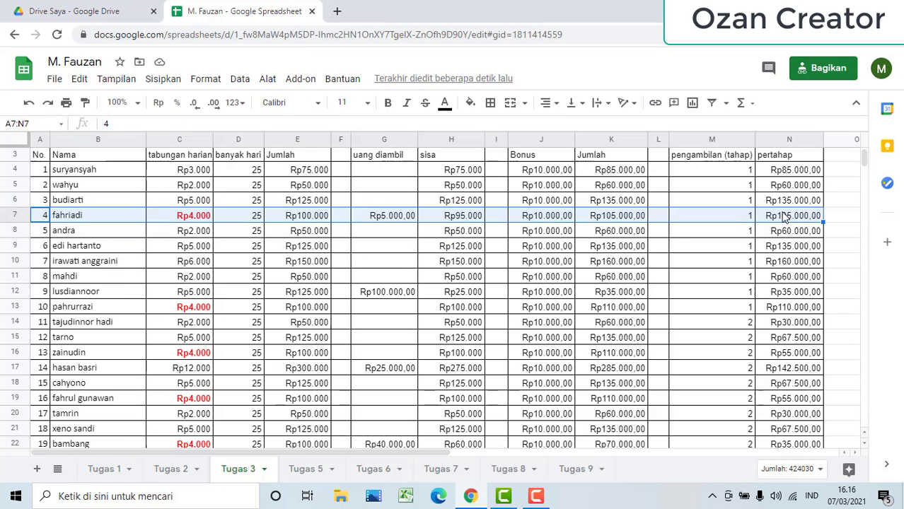
pyautogui.click(472, 106)
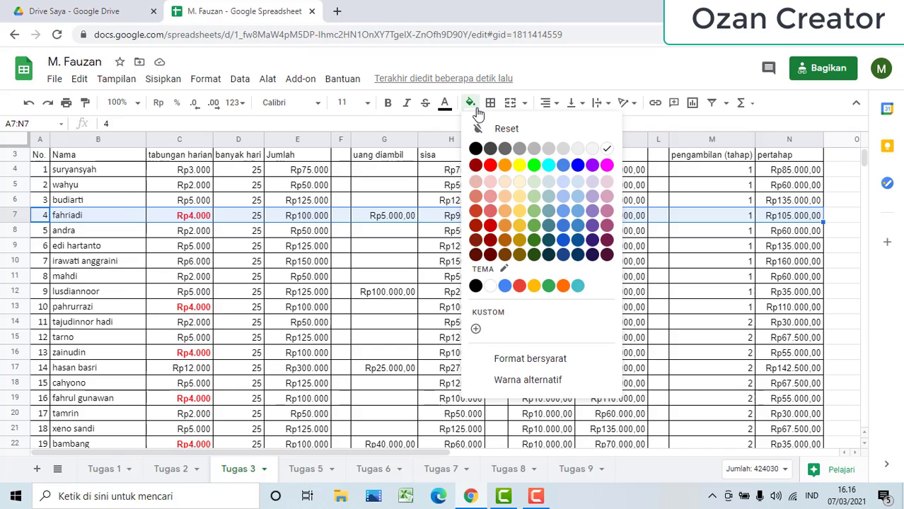
pyautogui.click(520, 166)
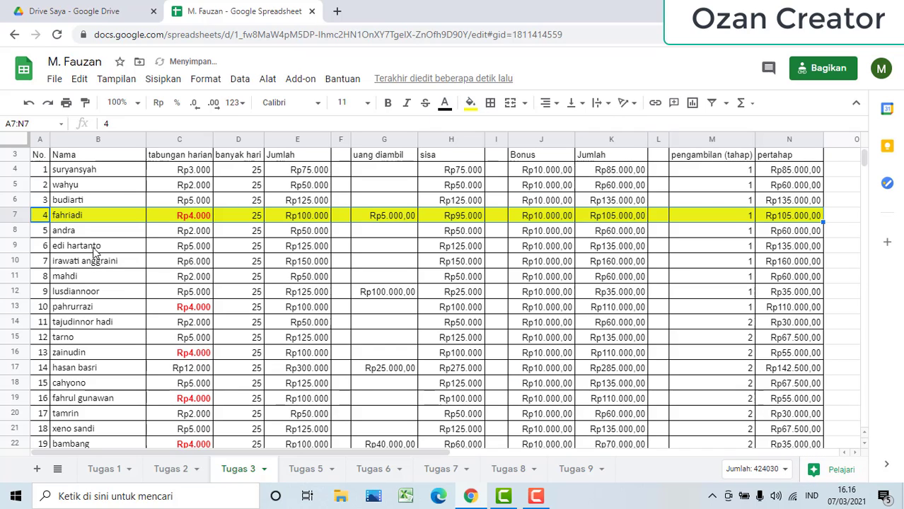
pyautogui.moveTo(45, 309); pyautogui.dragTo(134, 309)
pyautogui.moveTo(234, 311); pyautogui.dragTo(788, 311)
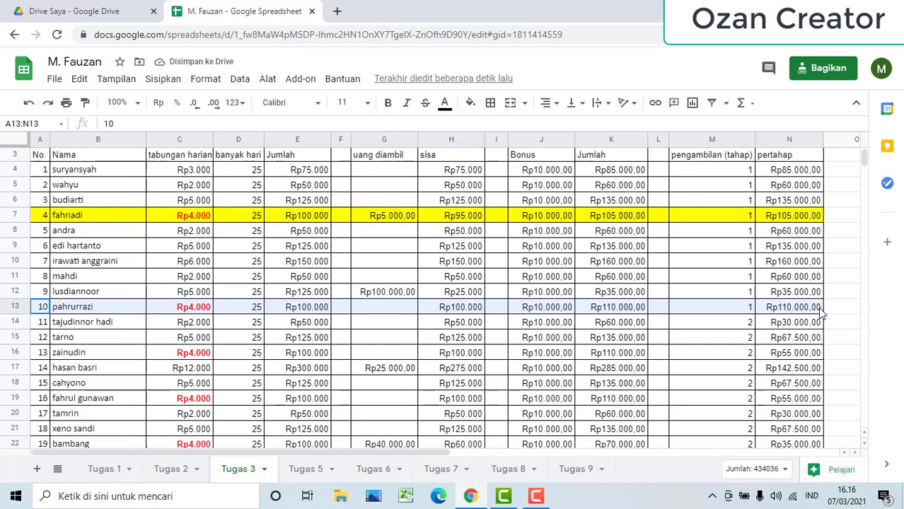
pyautogui.click(470, 103)
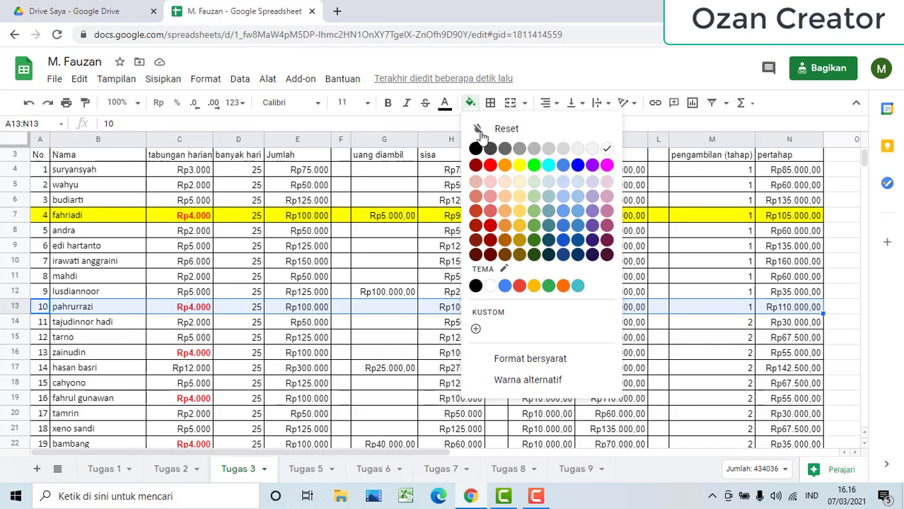
pyautogui.click(519, 167)
pyautogui.moveTo(39, 352); pyautogui.dragTo(788, 353)
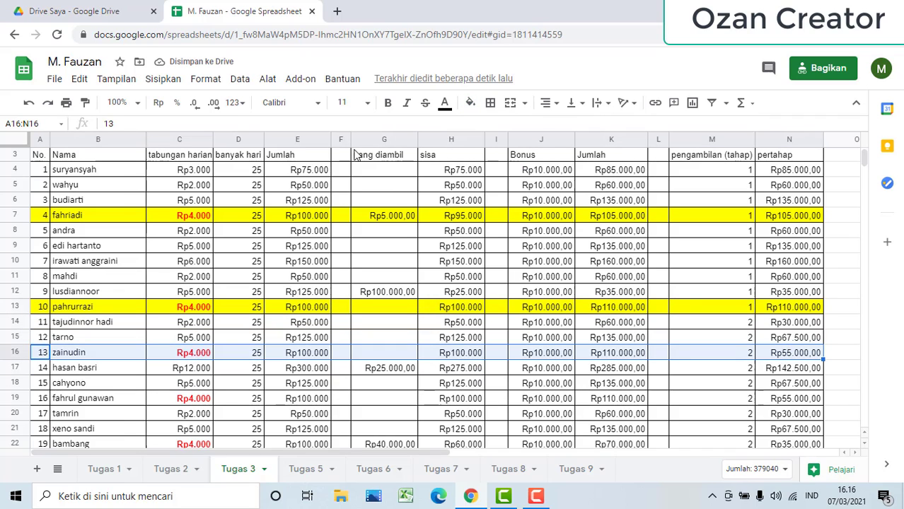
pyautogui.click(471, 103)
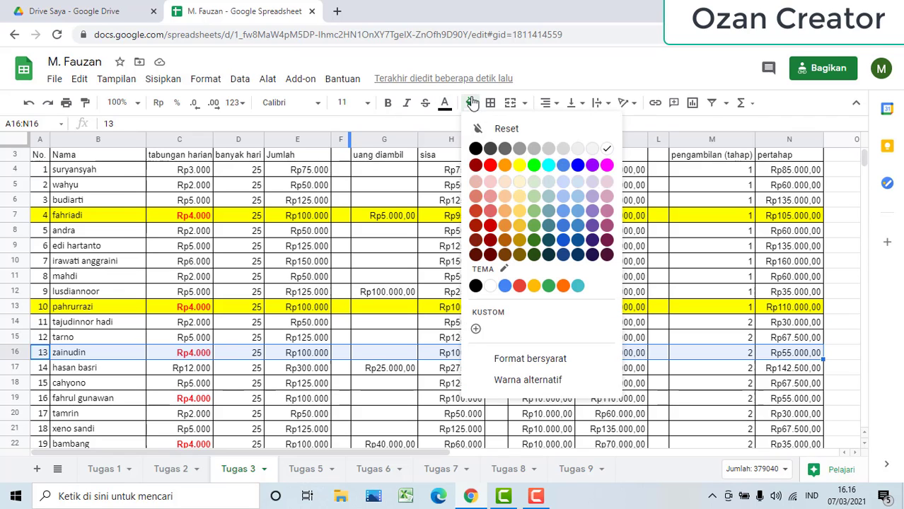
pyautogui.click(523, 170)
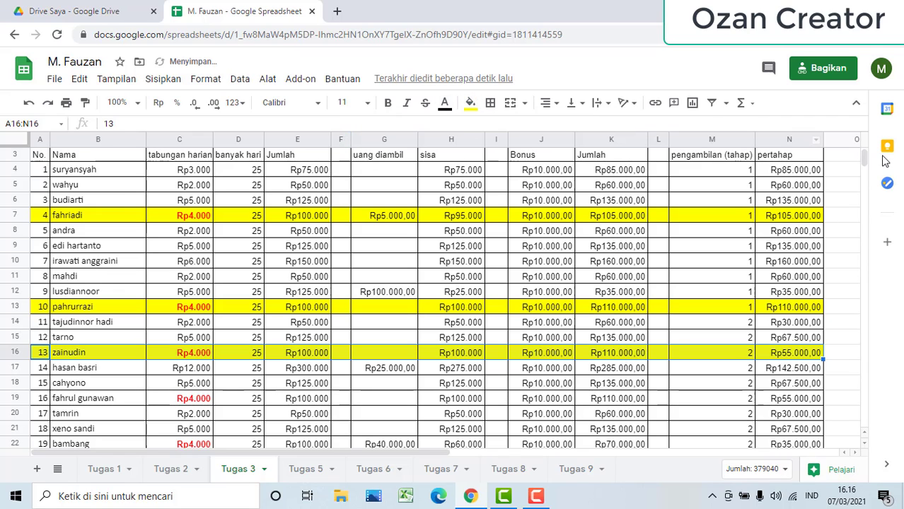
# Fill the record rows A19:N19, A22:N22, A25:N25 and A29:N29 with yellow
pyautogui.moveTo(867, 151); pyautogui.dragTo(868, 164)
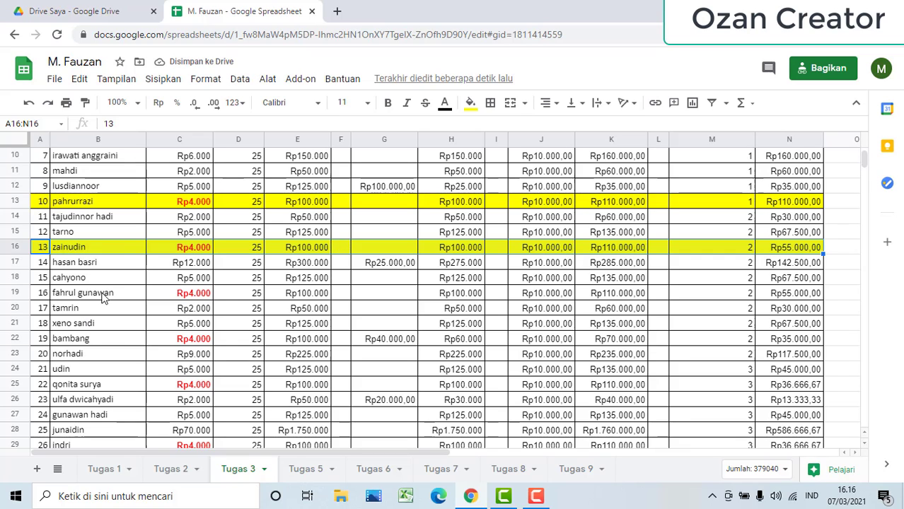
pyautogui.moveTo(42, 296); pyautogui.dragTo(772, 299)
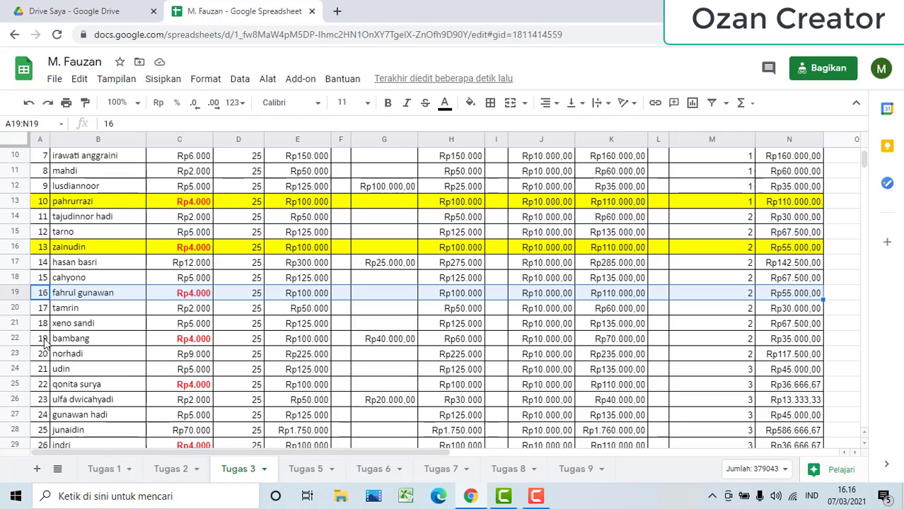
pyautogui.moveTo(43, 343); pyautogui.dragTo(777, 345)
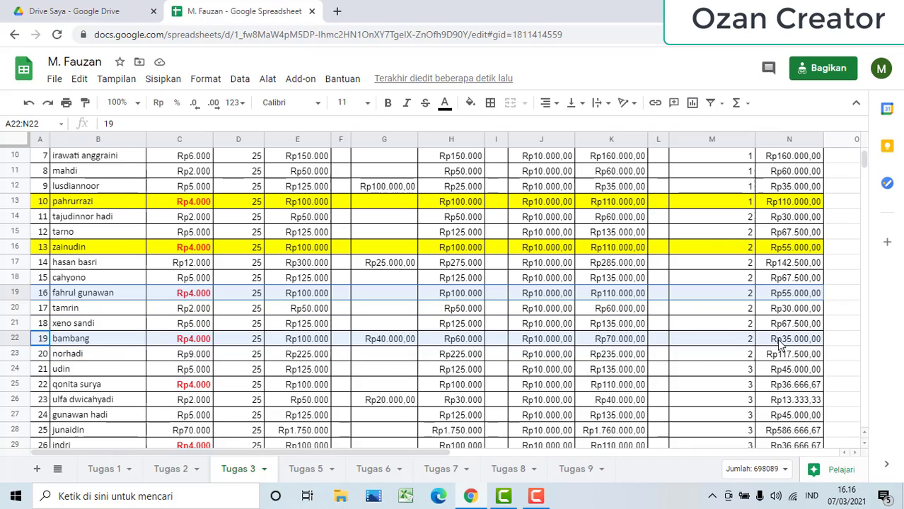
pyautogui.keyDown('ctrl'); pyautogui.click(39, 388); pyautogui.keyUp('ctrl')
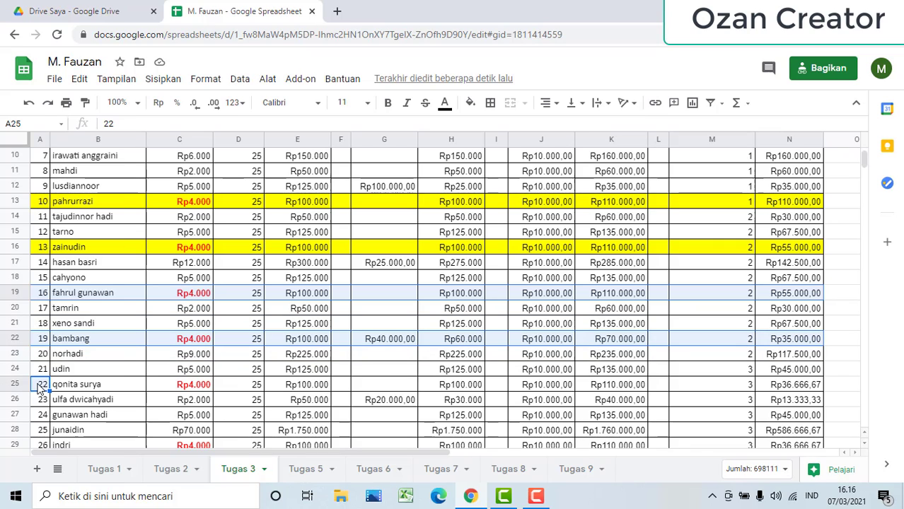
pyautogui.moveTo(40, 388); pyautogui.dragTo(789, 382)
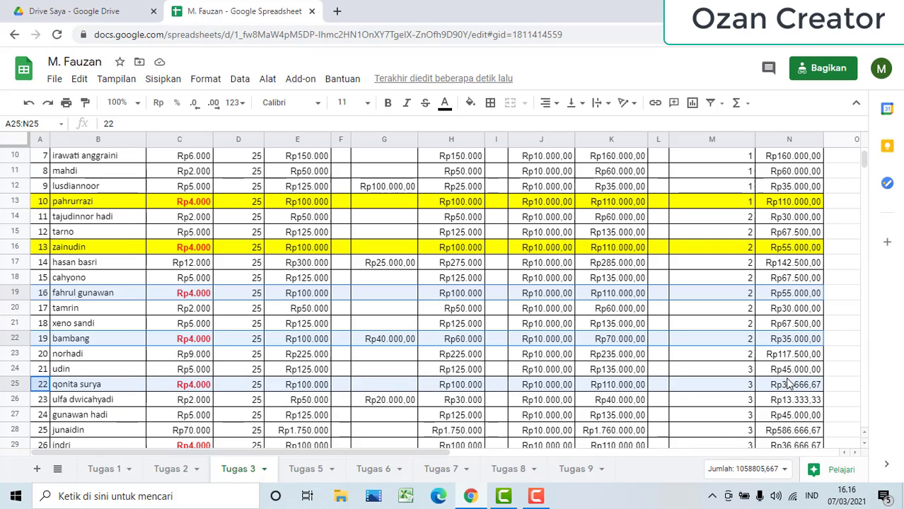
pyautogui.moveTo(45, 448); pyautogui.dragTo(785, 451)
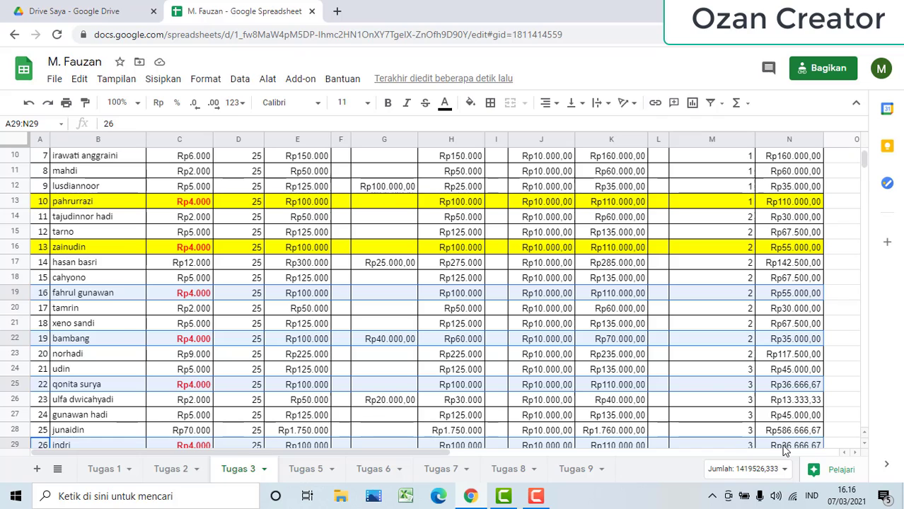
pyautogui.click(473, 104)
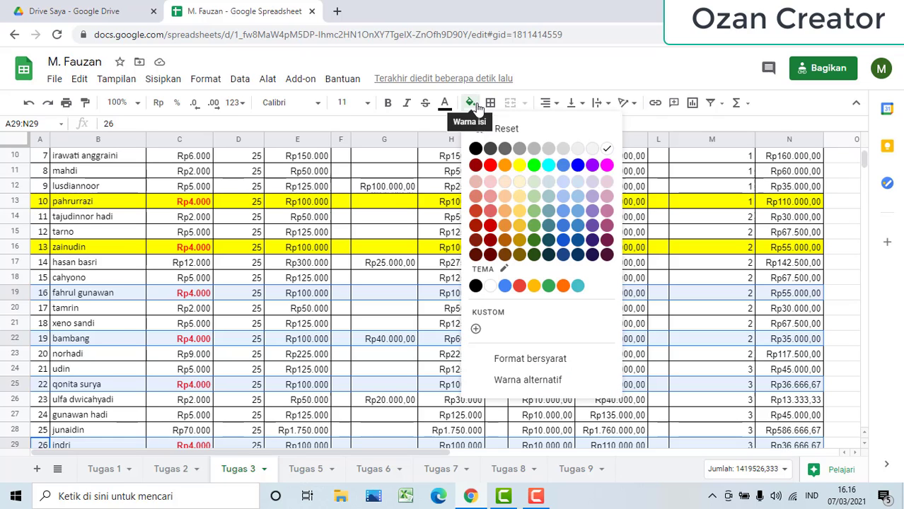
pyautogui.click(519, 165)
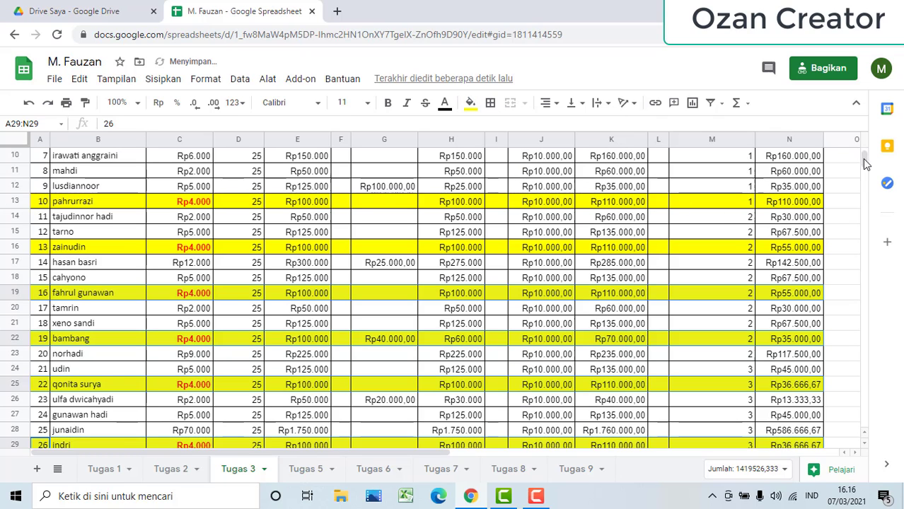
# Fill the remaining 4.000 savings rows A32:N32, A38:N38 and A41:N41 with yellow
pyautogui.moveTo(863, 162); pyautogui.dragTo(867, 167)
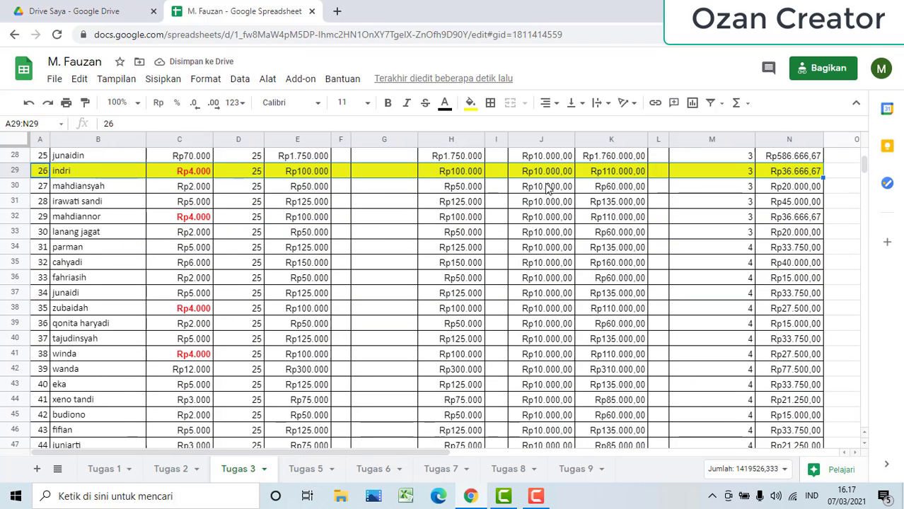
pyautogui.click(42, 216)
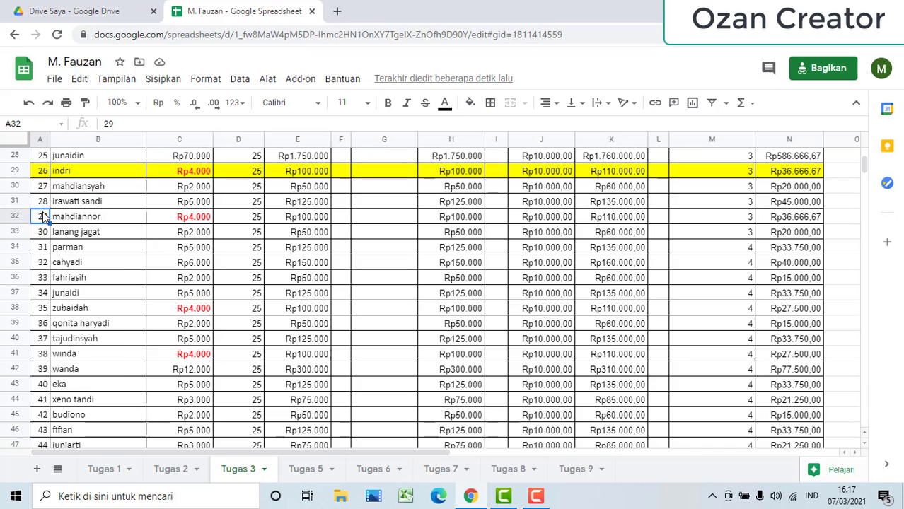
pyautogui.moveTo(43, 216); pyautogui.dragTo(813, 219)
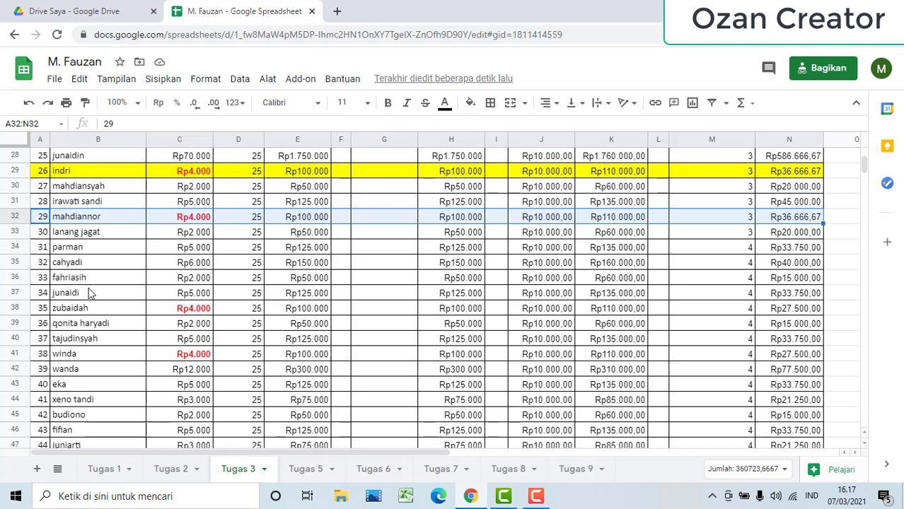
pyautogui.moveTo(45, 313); pyautogui.dragTo(816, 311)
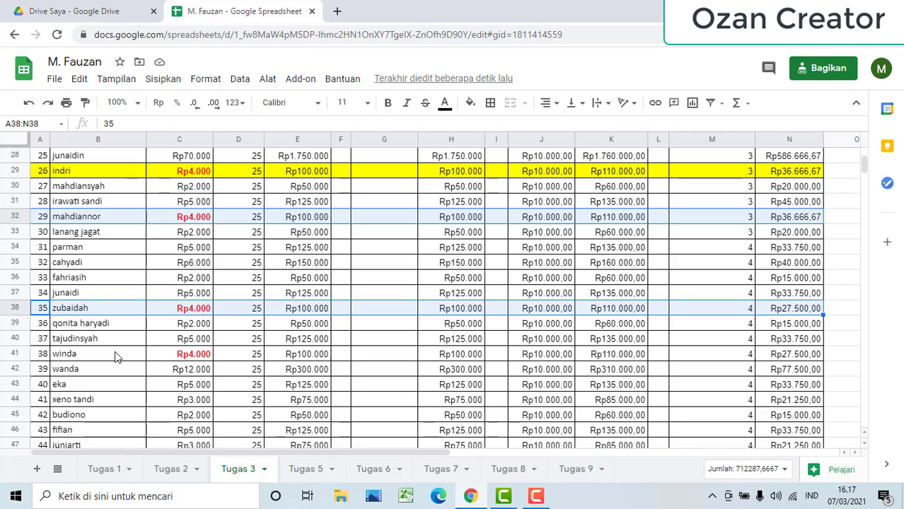
pyautogui.keyDown('ctrl'); pyautogui.moveTo(35, 355); pyautogui.dragTo(778, 358); pyautogui.keyUp('ctrl')
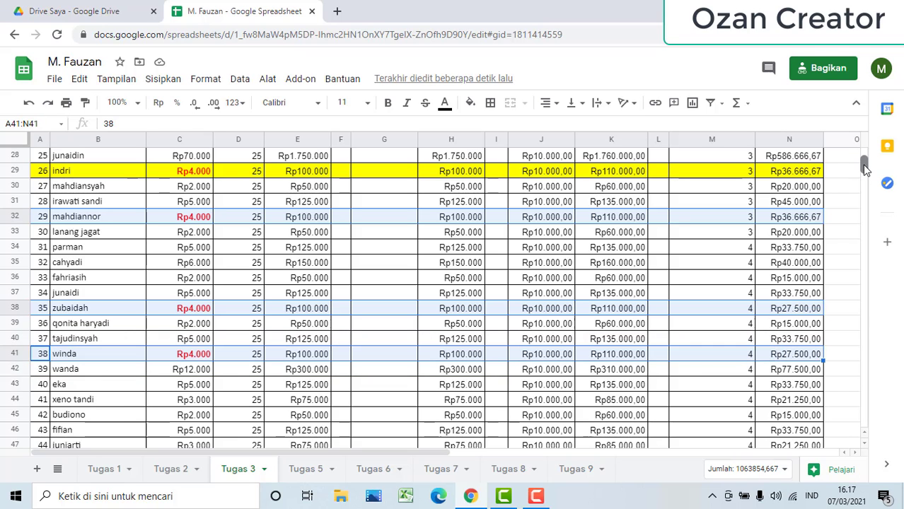
pyautogui.moveTo(863, 168); pyautogui.dragTo(862, 160)
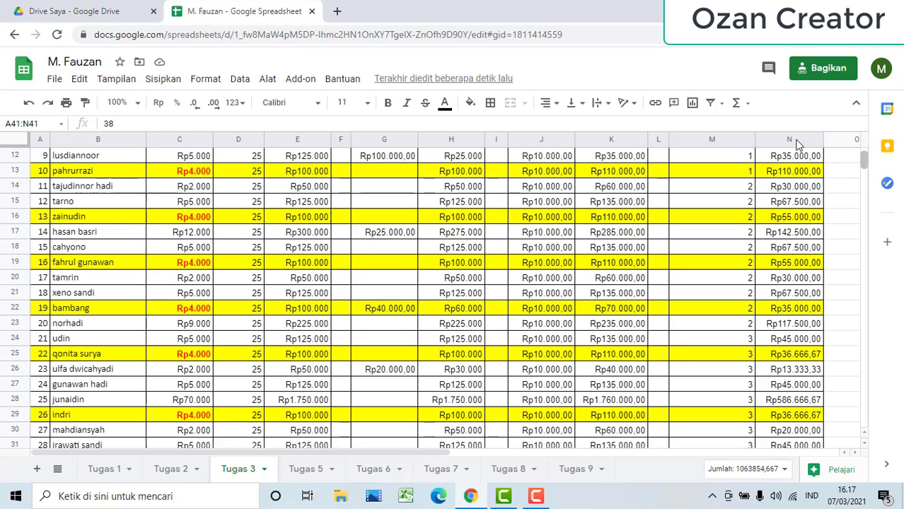
pyautogui.click(470, 103)
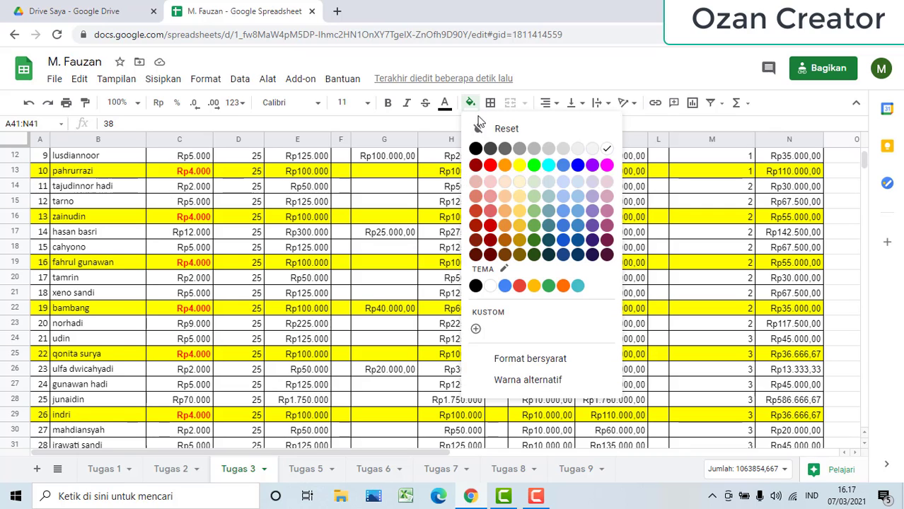
pyautogui.click(520, 167)
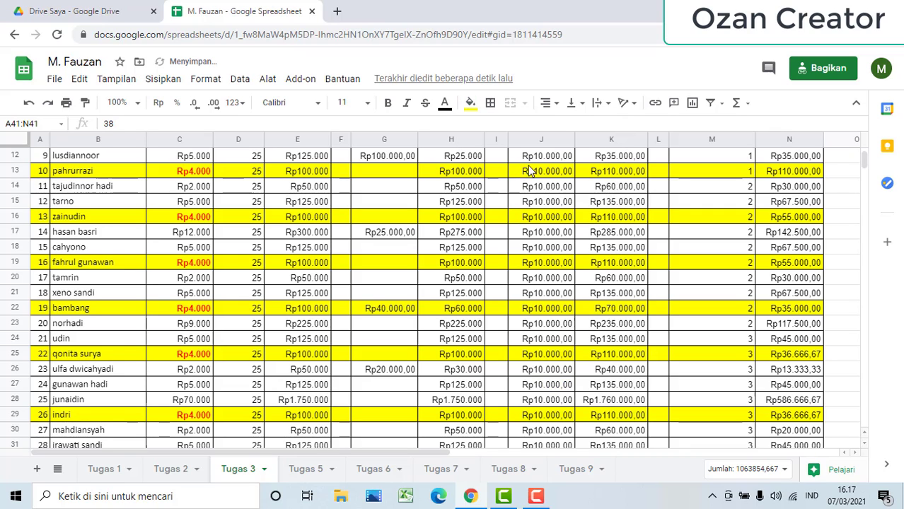
# Review the yellow-highlighted 4.000 savings records from row 7 down to row 41
pyautogui.scroll(1, 870, 164)
pyautogui.scroll(2, 869, 164)
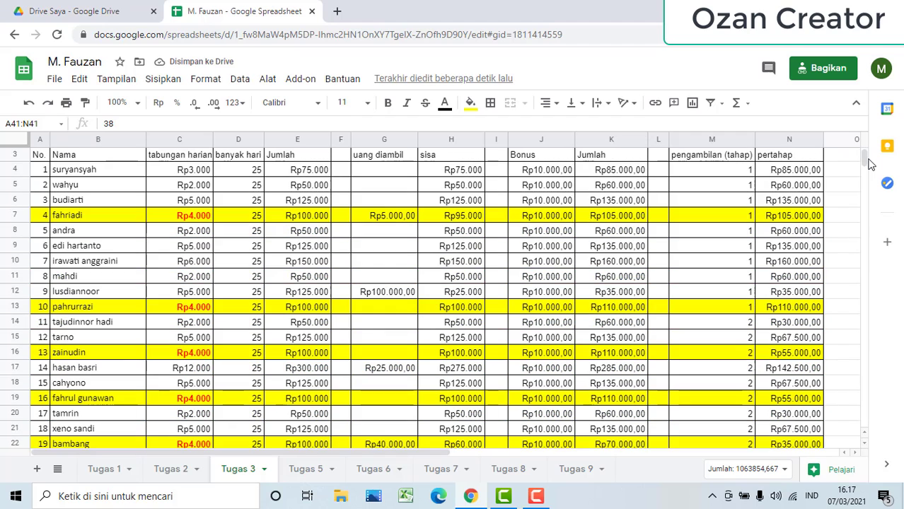
pyautogui.click(148, 216)
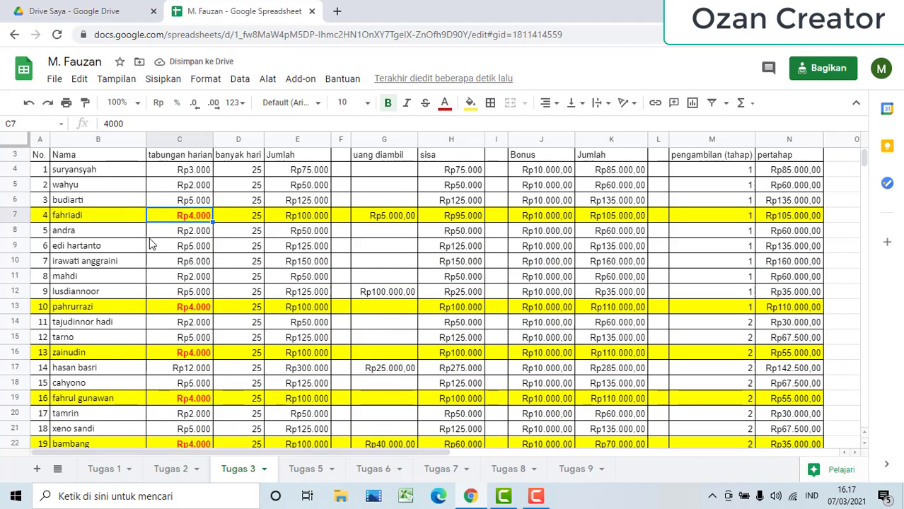
pyautogui.click(139, 298)
pyautogui.click(138, 312)
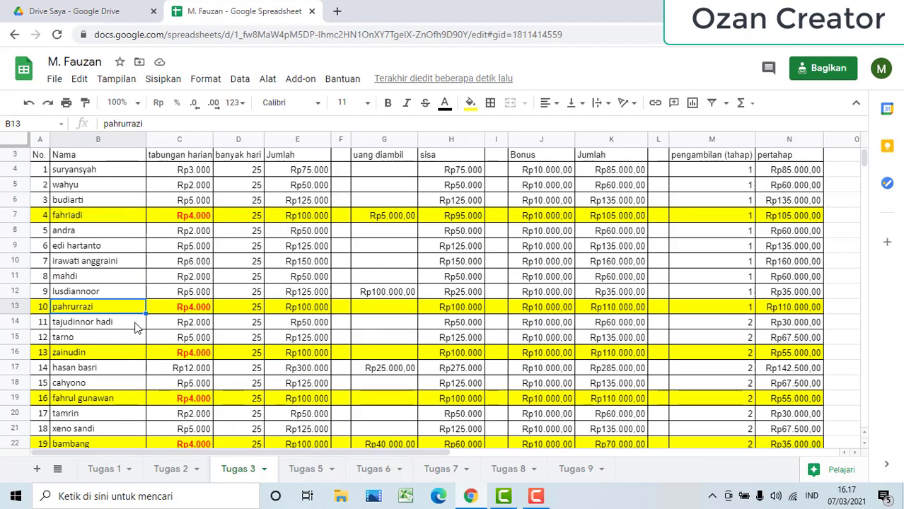
pyautogui.click(123, 357)
pyautogui.click(115, 398)
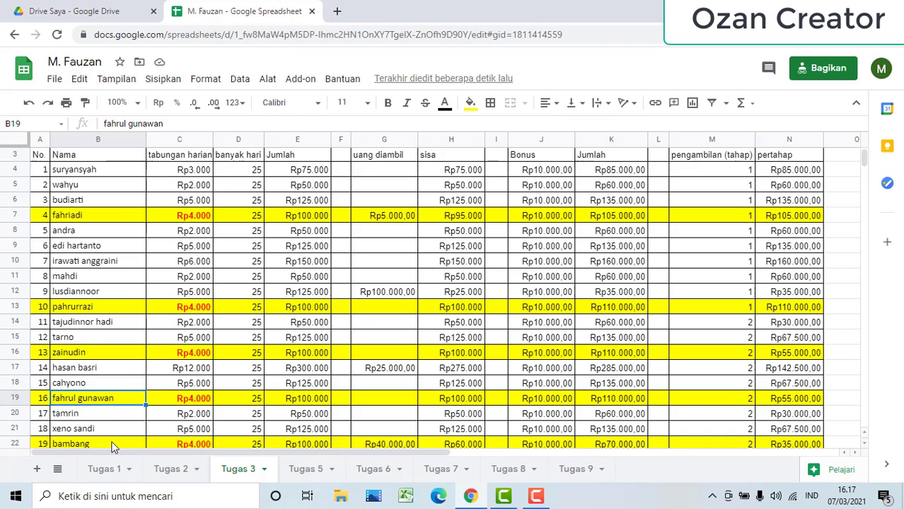
pyautogui.click(111, 443)
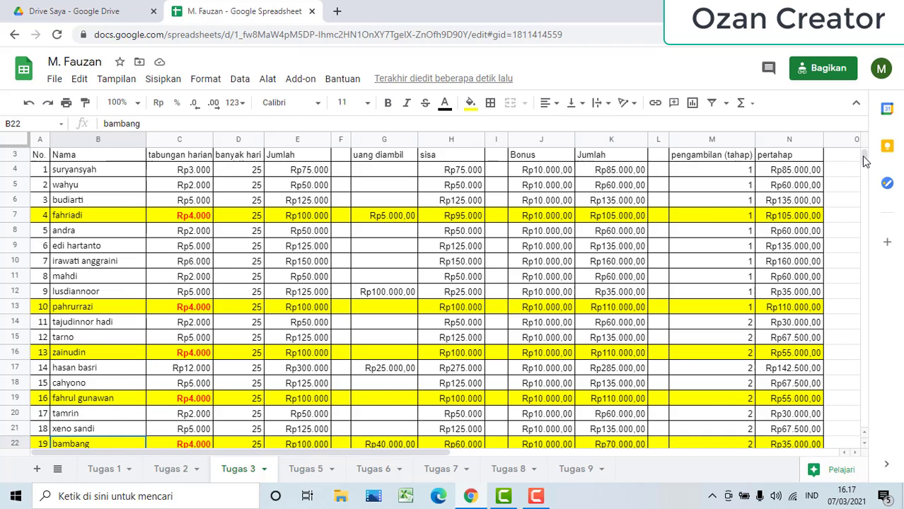
pyautogui.moveTo(863, 159); pyautogui.dragTo(865, 163)
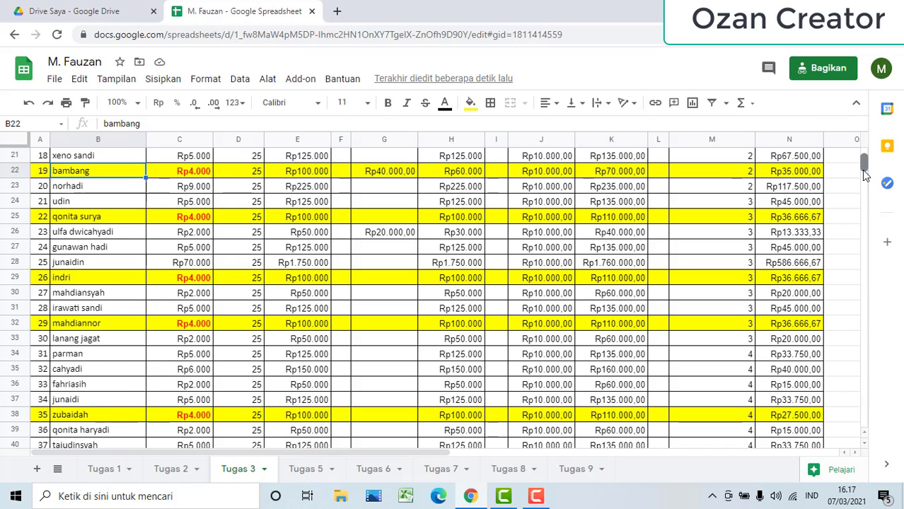
pyautogui.scroll(-3, 864, 176)
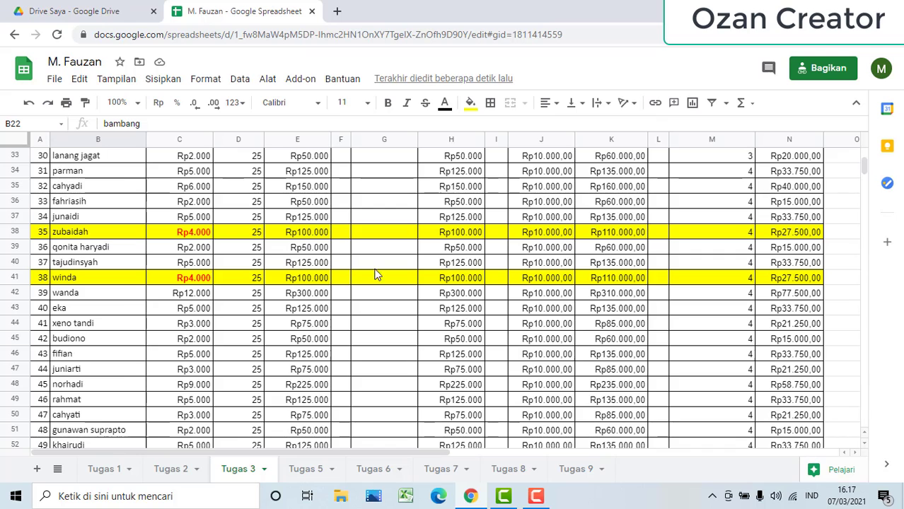
pyautogui.moveTo(867, 168); pyautogui.dragTo(868, 162)
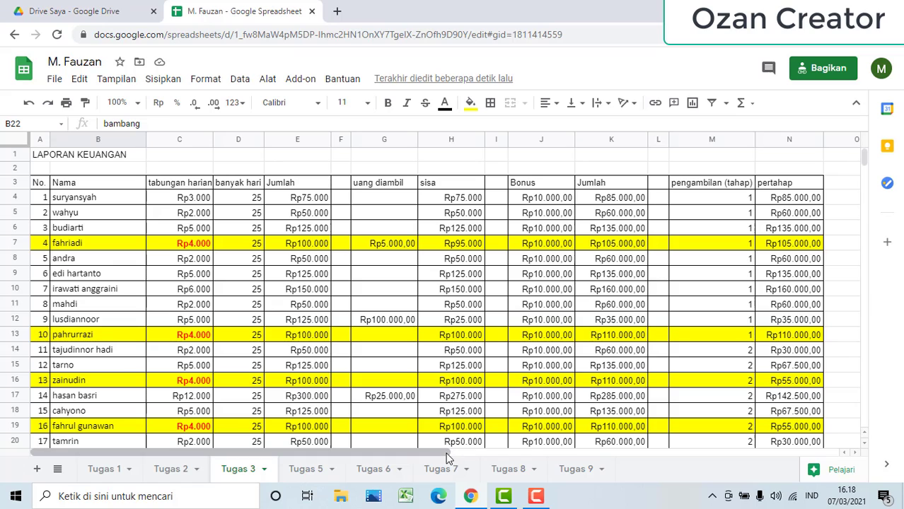
# Enter the formula =upper(B7) in cell O7, leave the suggested column autofill unapplied, and reselect O7
pyautogui.click(843, 249)
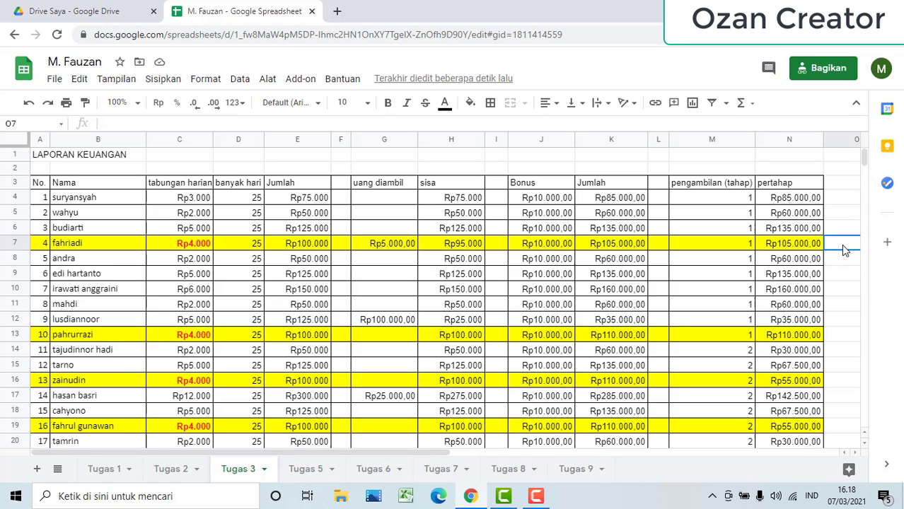
pyautogui.write('=')
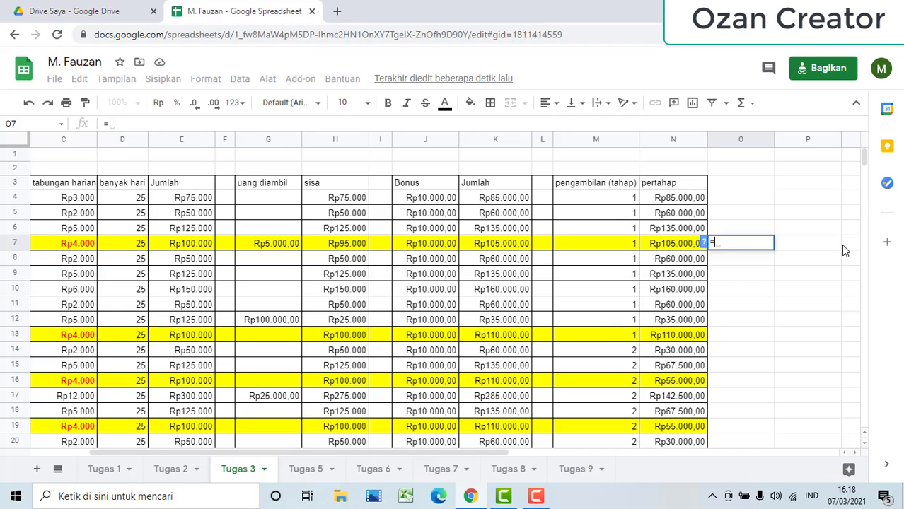
pyautogui.write('Upp')
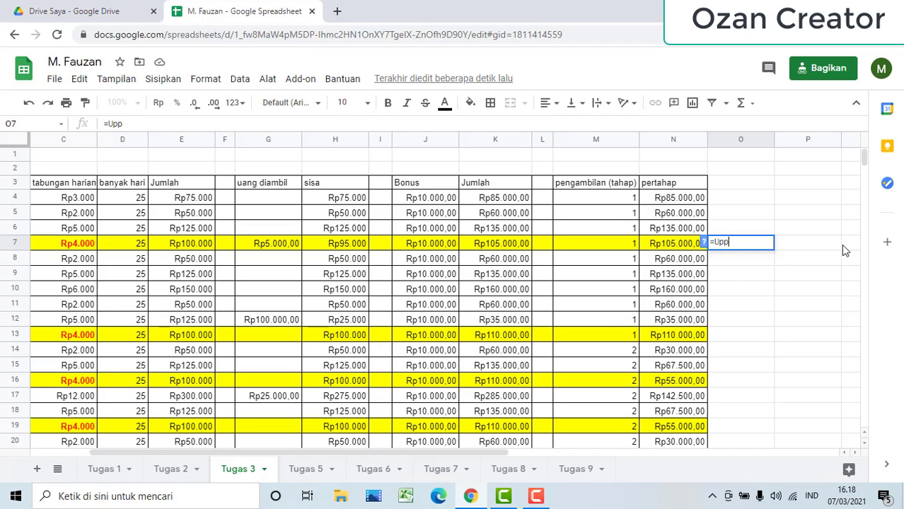
pyautogui.press('BackSpace')
pyautogui.press('BackSpace')
pyautogui.press('BackSpace')
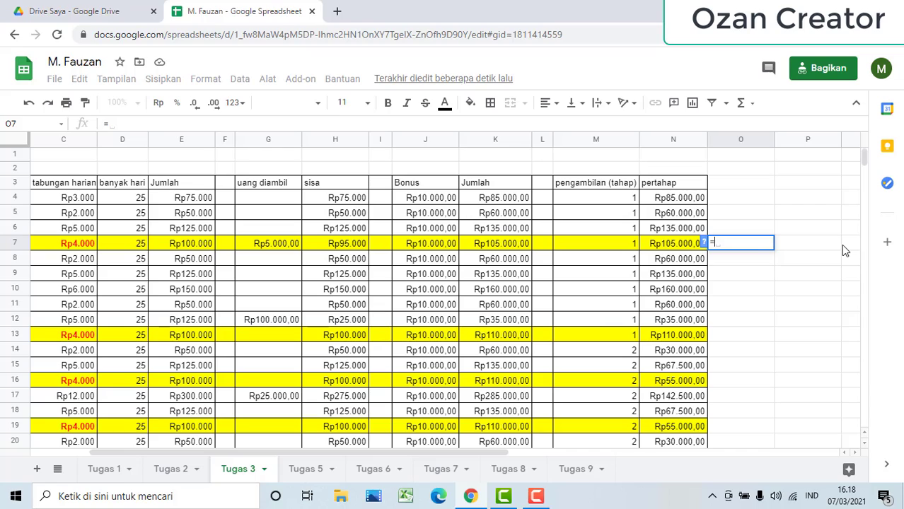
pyautogui.write('upper')
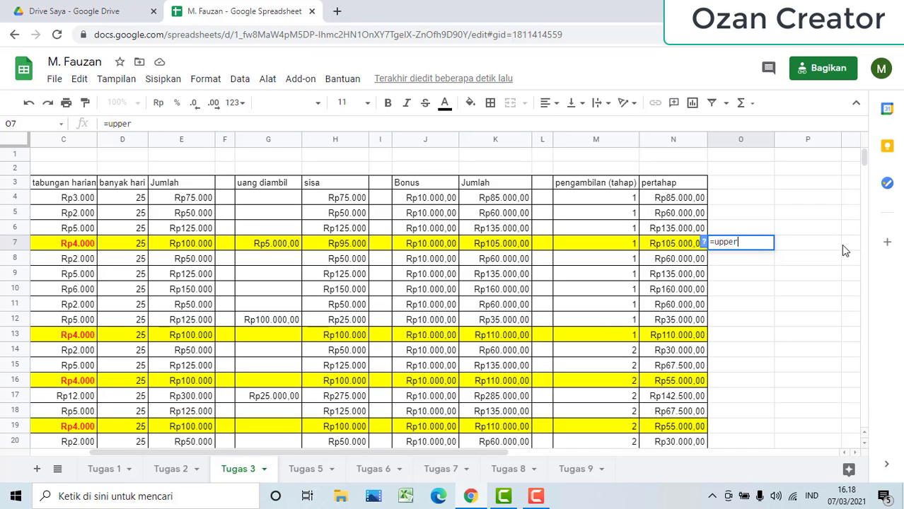
pyautogui.write('(')
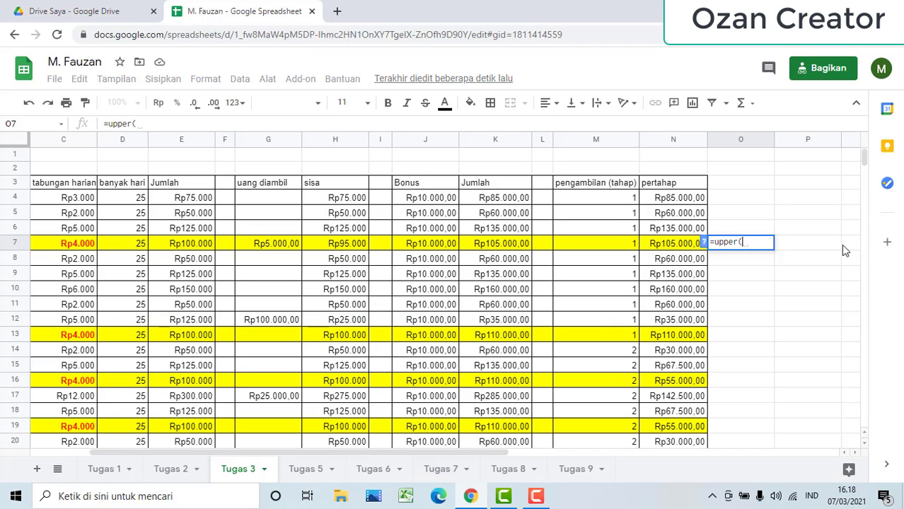
pyautogui.moveTo(431, 454); pyautogui.dragTo(370, 449)
pyautogui.click(116, 242)
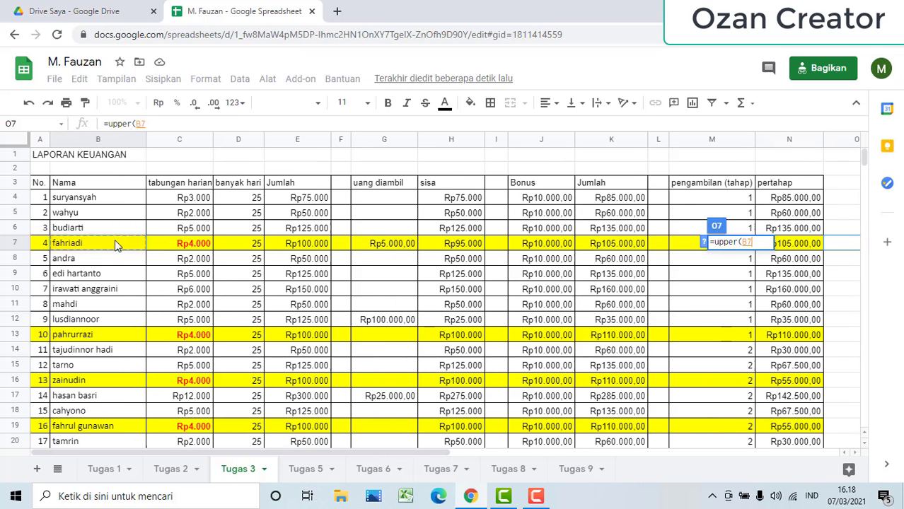
pyautogui.write(')')
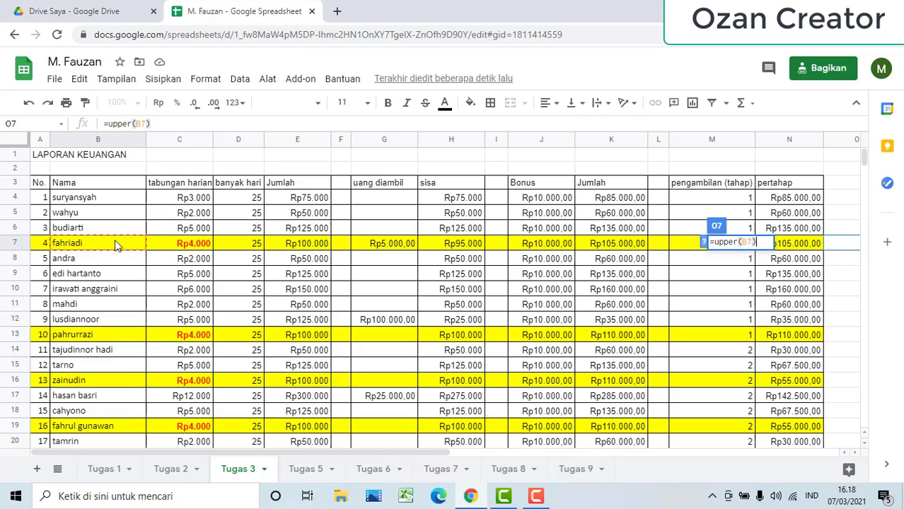
pyautogui.press('Return')
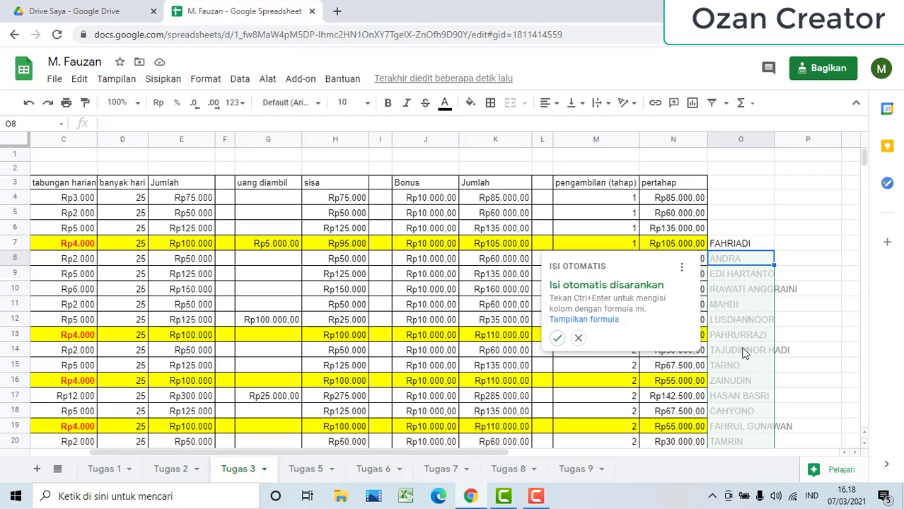
pyautogui.click(789, 246)
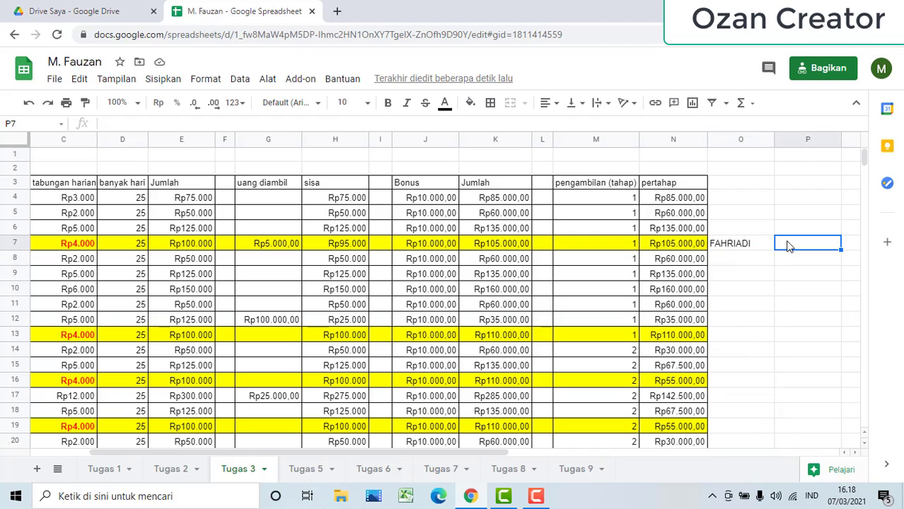
pyautogui.click(743, 249)
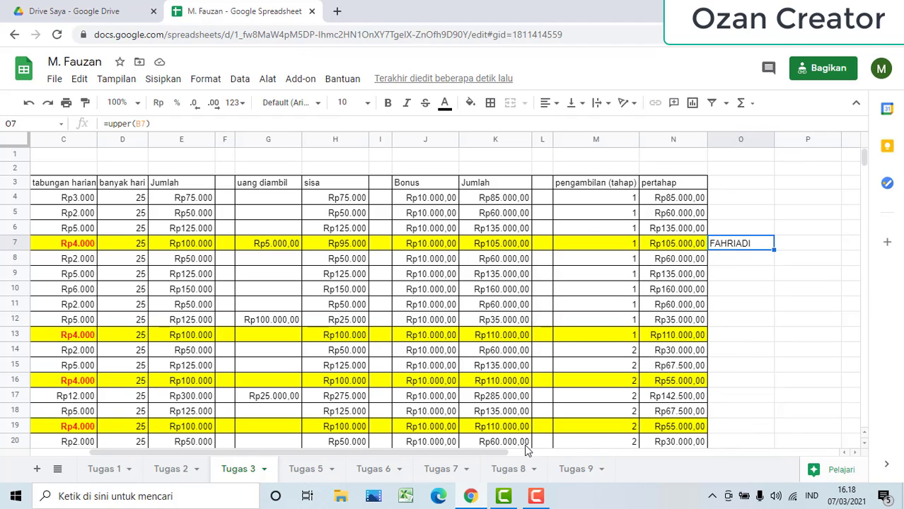
# Compare the name in B7 with the result in O7 and inspect the formula in O7 without changing it
pyautogui.moveTo(500, 454)
pyautogui.mouseDown()
pyautogui.moveTo(446, 456)
pyautogui.moveTo(502, 457)
pyautogui.mouseUp()
pyautogui.moveTo(464, 454); pyautogui.dragTo(394, 455)
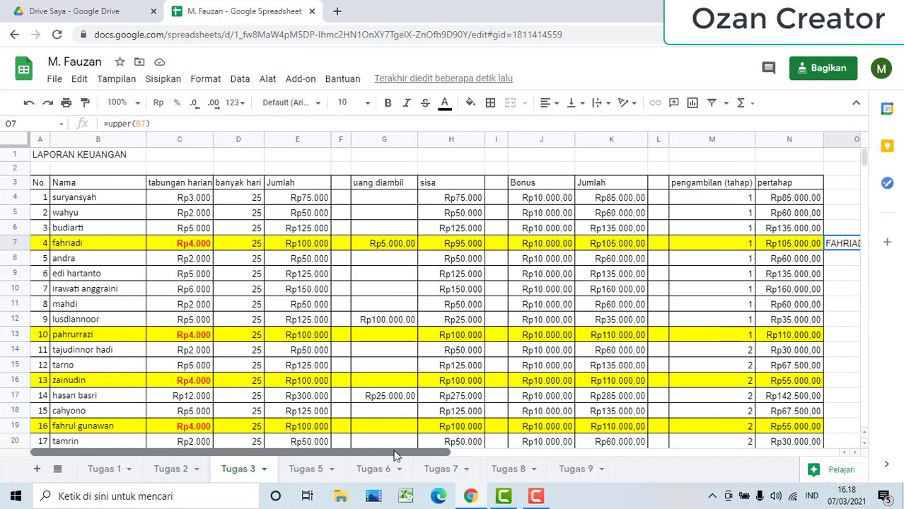
pyautogui.click(210, 445)
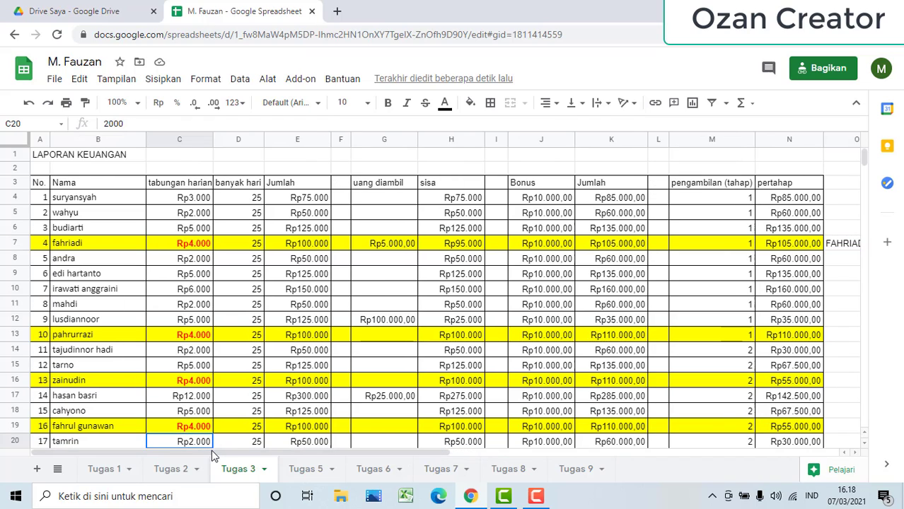
pyautogui.moveTo(212, 453); pyautogui.dragTo(373, 455)
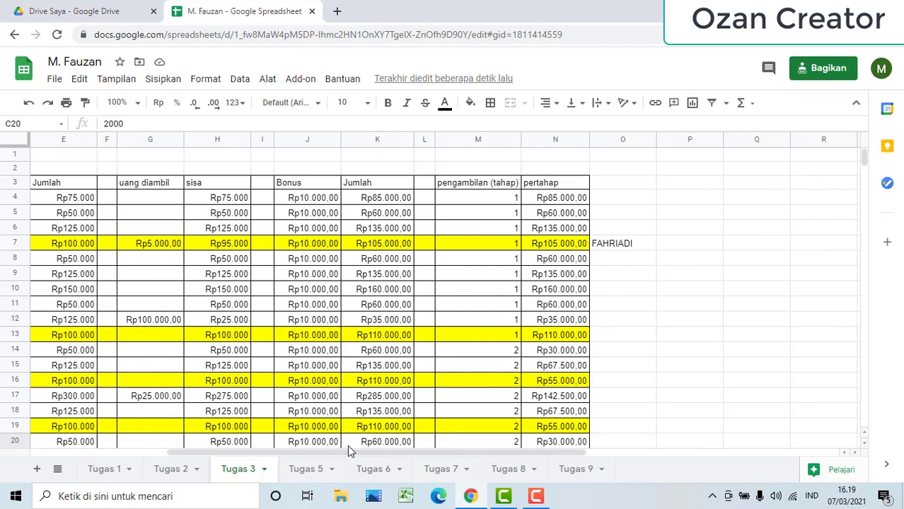
pyautogui.click(626, 244)
pyautogui.doubleClick(626, 244)
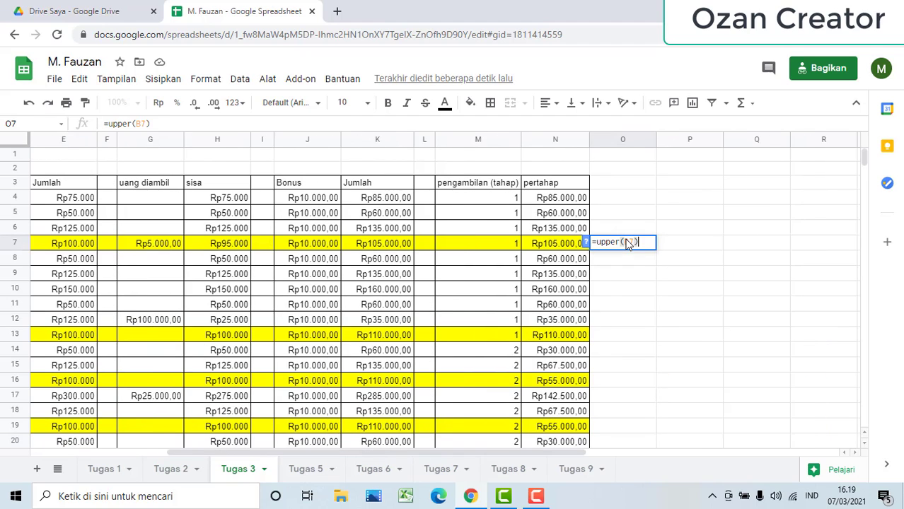
pyautogui.press('Return')
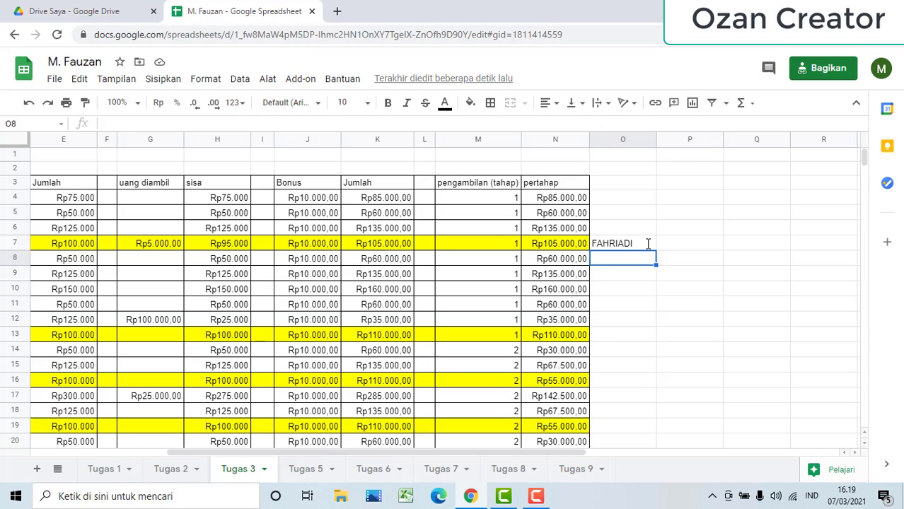
# Copy the UPPER formula from O7 into O13 for the second highlighted record
pyautogui.click(648, 246)
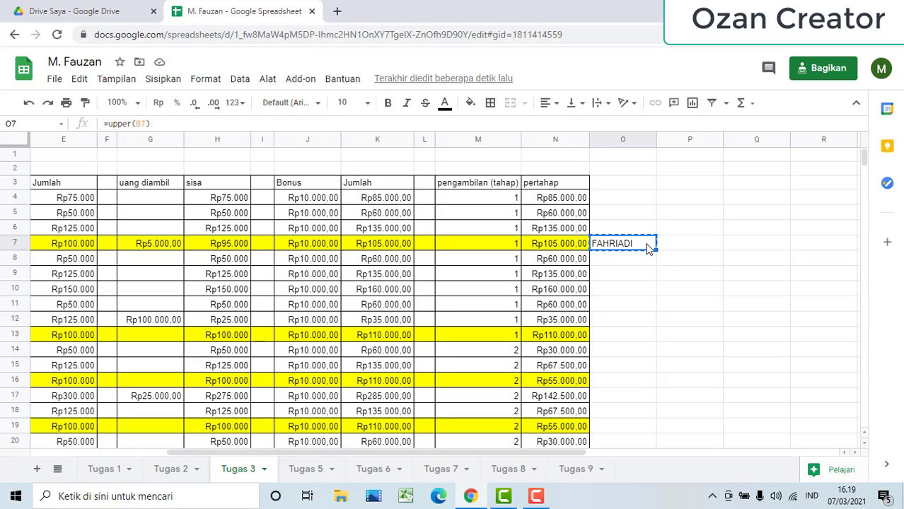
pyautogui.click(608, 325)
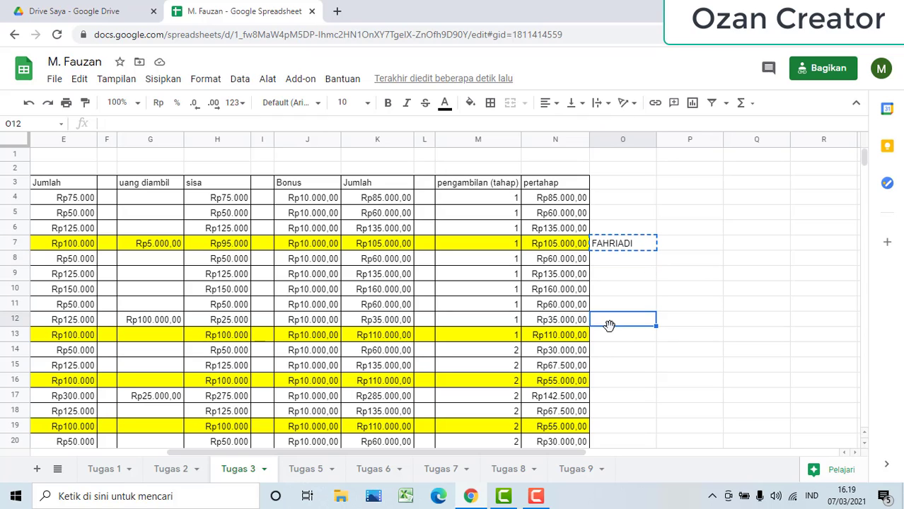
pyautogui.click(609, 336)
pyautogui.hotkey('ctrl', 'v')
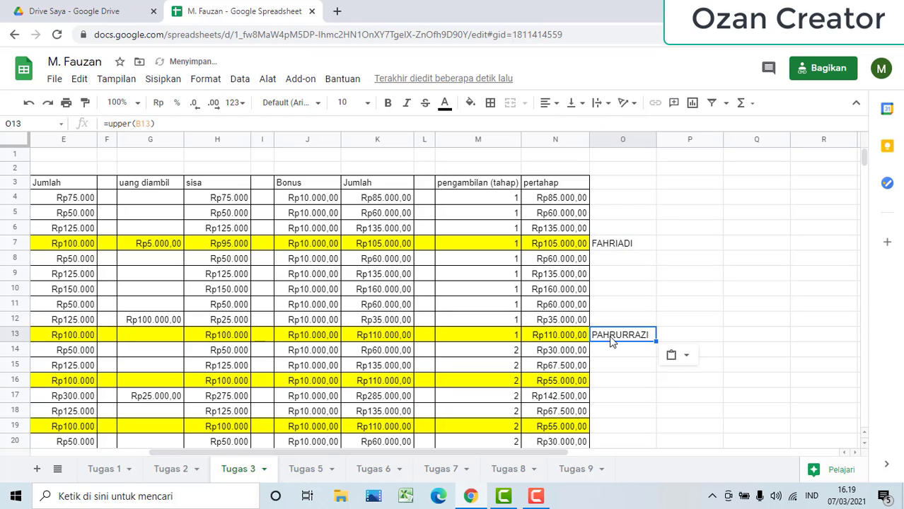
# Fill the UPPER formula from O7 down through O13, and clear the results for the unhighlighted records in O8:O12
pyautogui.click(638, 249)
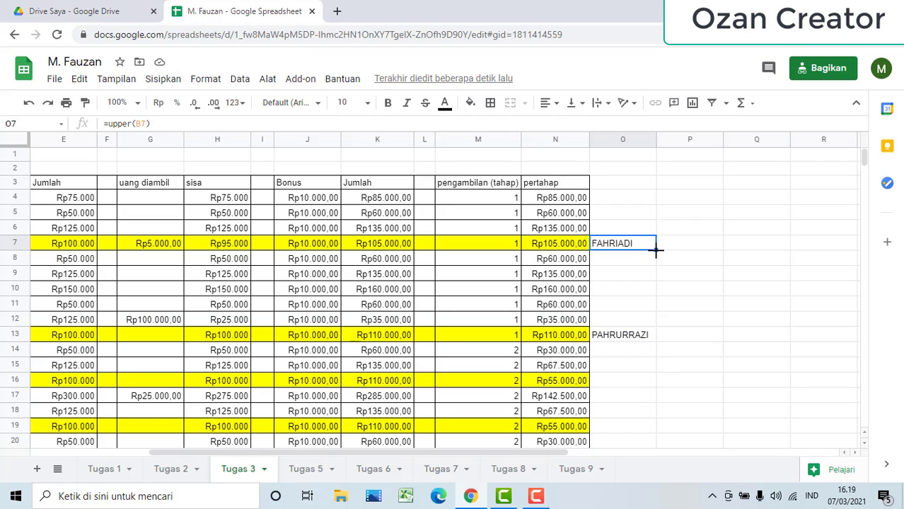
pyautogui.moveTo(655, 249); pyautogui.dragTo(650, 343)
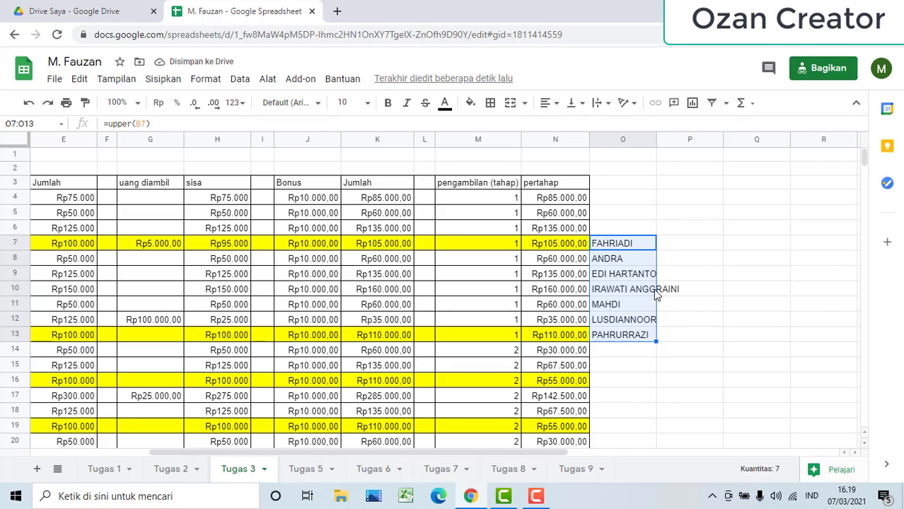
pyautogui.click(666, 262)
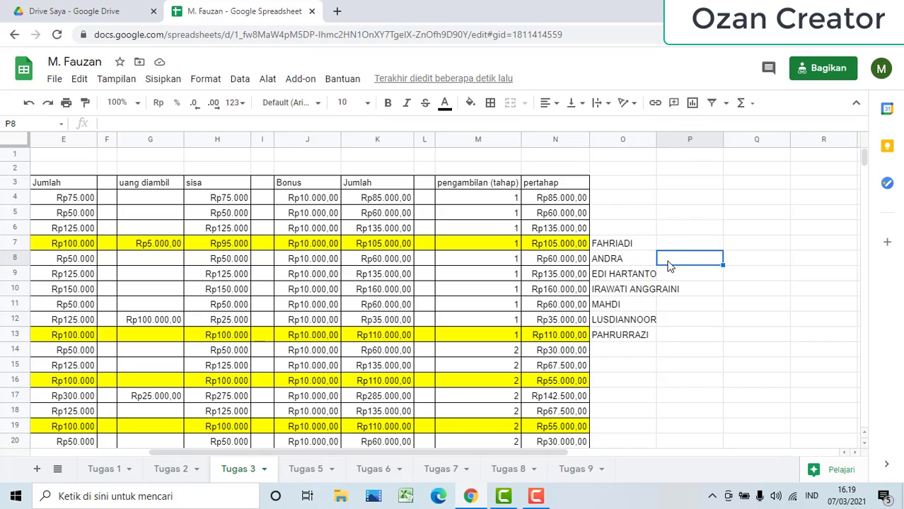
pyautogui.moveTo(640, 259); pyautogui.dragTo(642, 324)
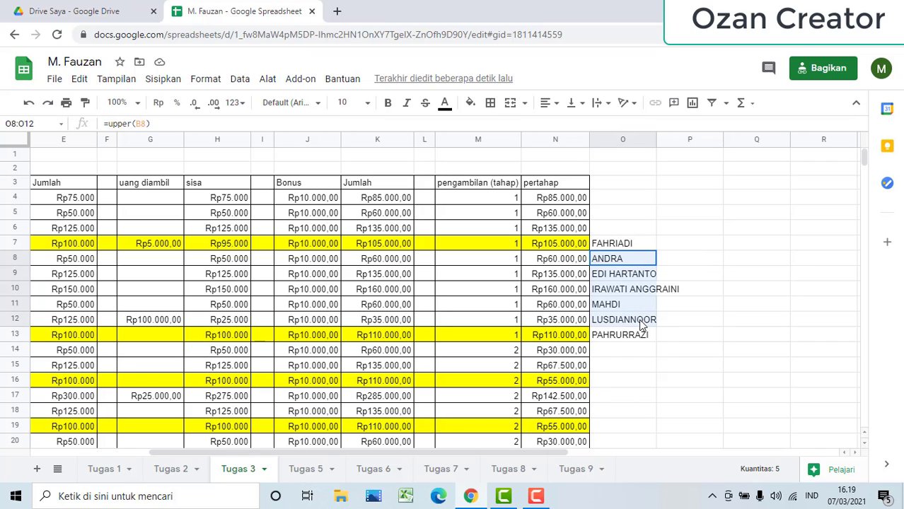
pyautogui.press('Delete')
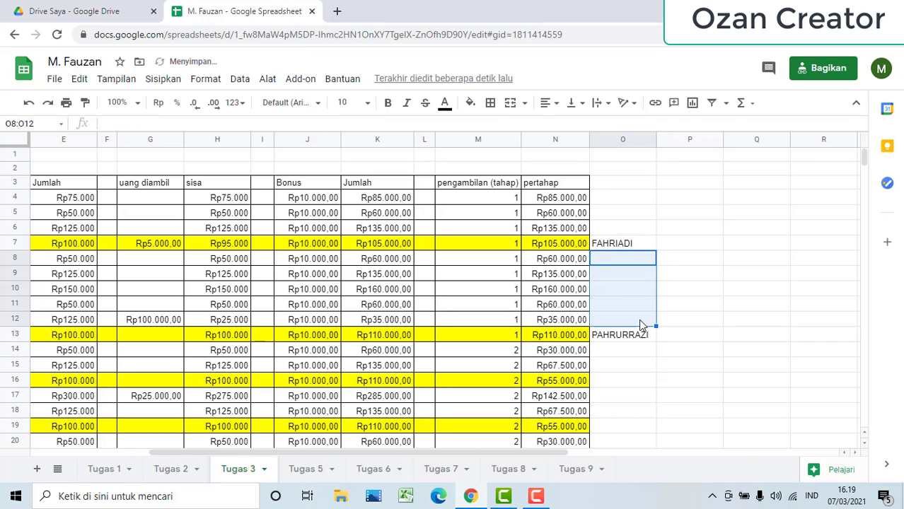
# Copy the UPPER formula from O13 into O16 and O19, and fit column O's width to its contents
pyautogui.click(632, 335)
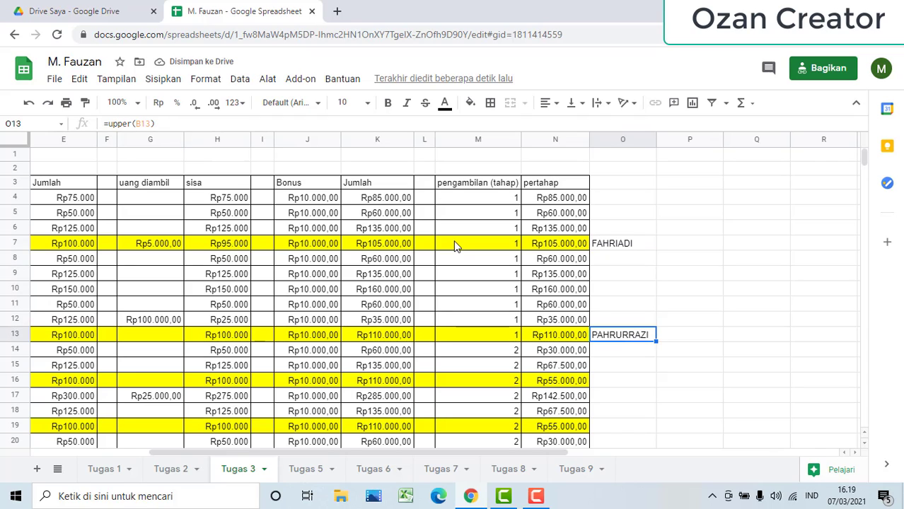
pyautogui.hotkey('ctrl', 'c')
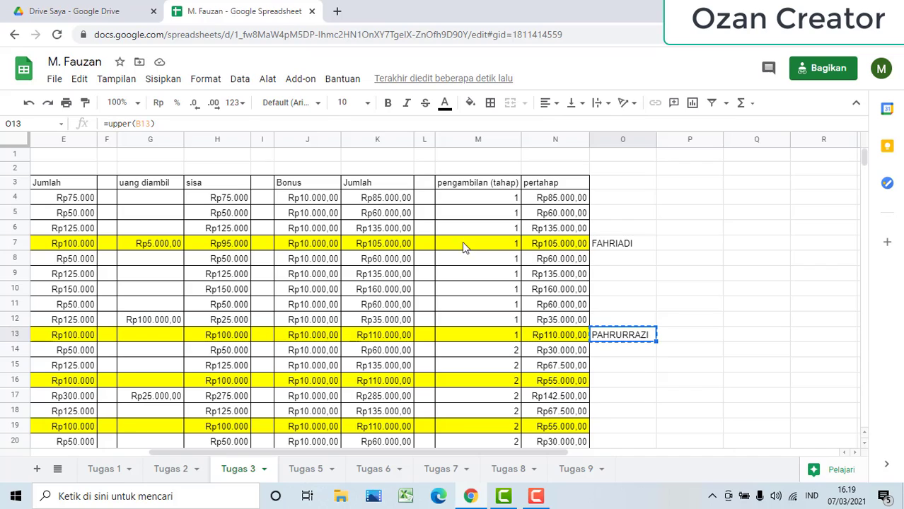
pyautogui.click(620, 384)
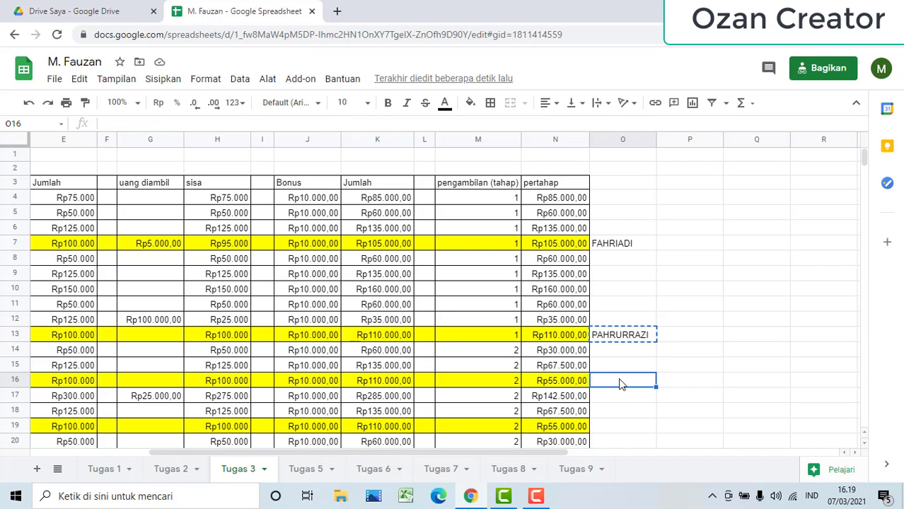
pyautogui.hotkey('ctrl', 'v')
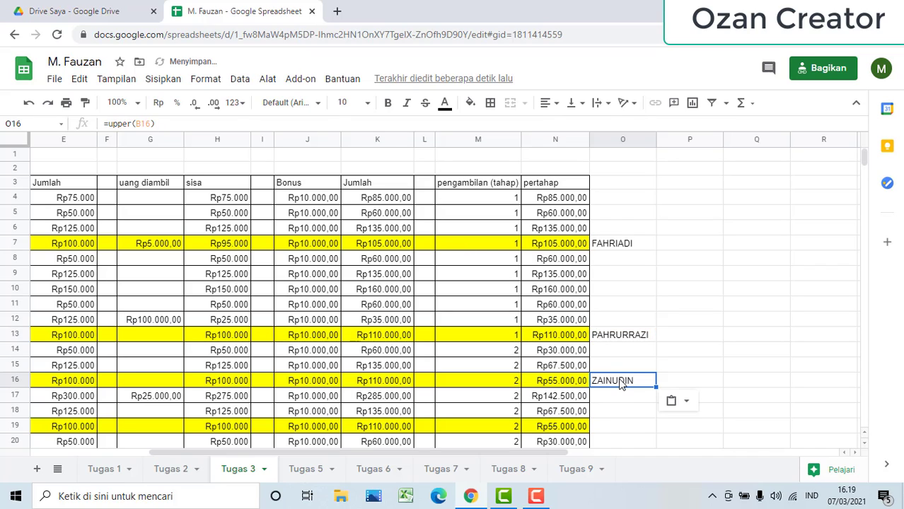
pyautogui.click(609, 425)
pyautogui.hotkey('ctrl', 'v')
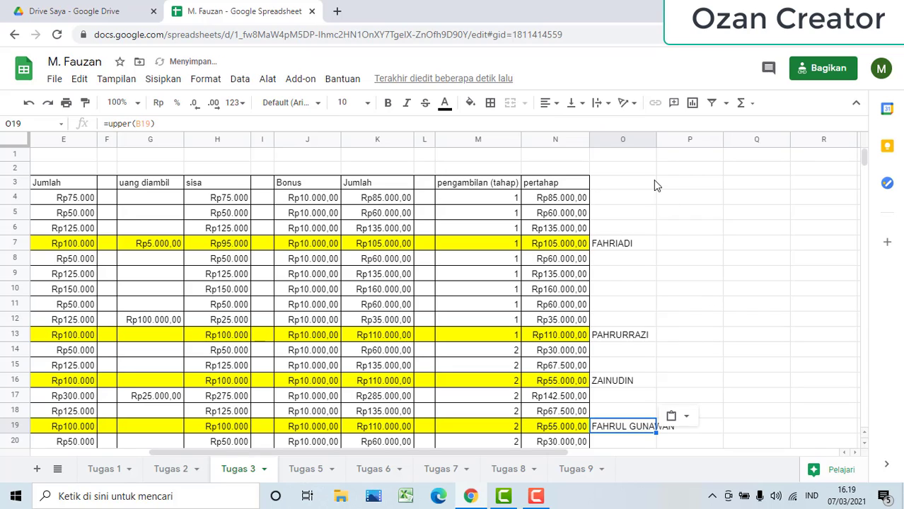
pyautogui.doubleClick(655, 142)
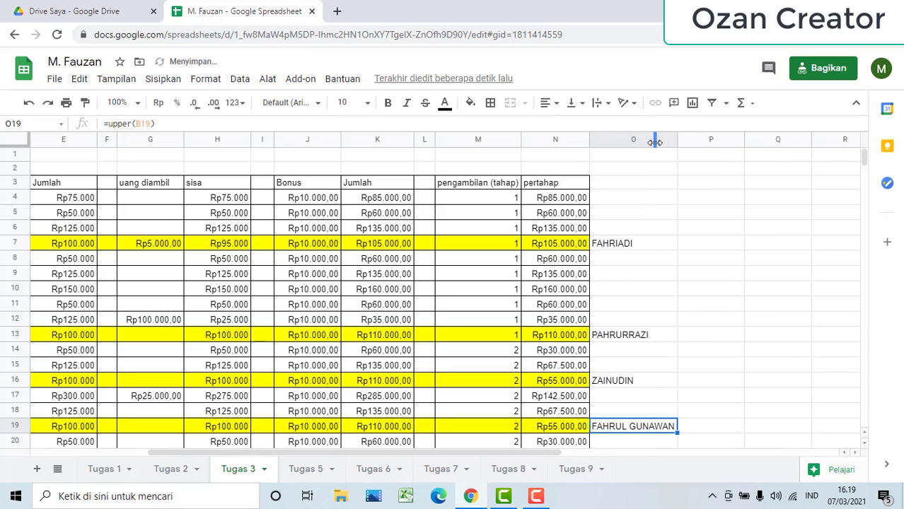
# Paste the copied UPPER formula into O22, O25, O29 and O32 beside the highlighted records
pyautogui.moveTo(862, 156); pyautogui.dragTo(862, 160)
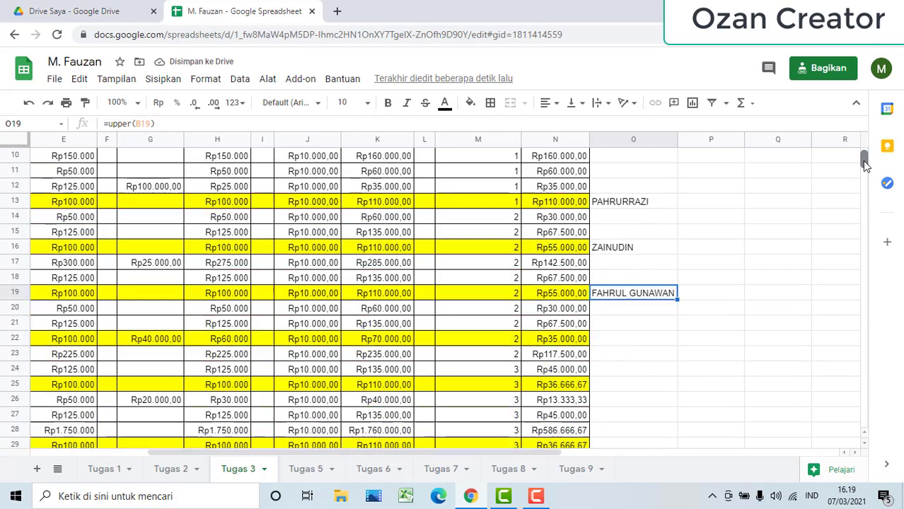
pyautogui.click(611, 265)
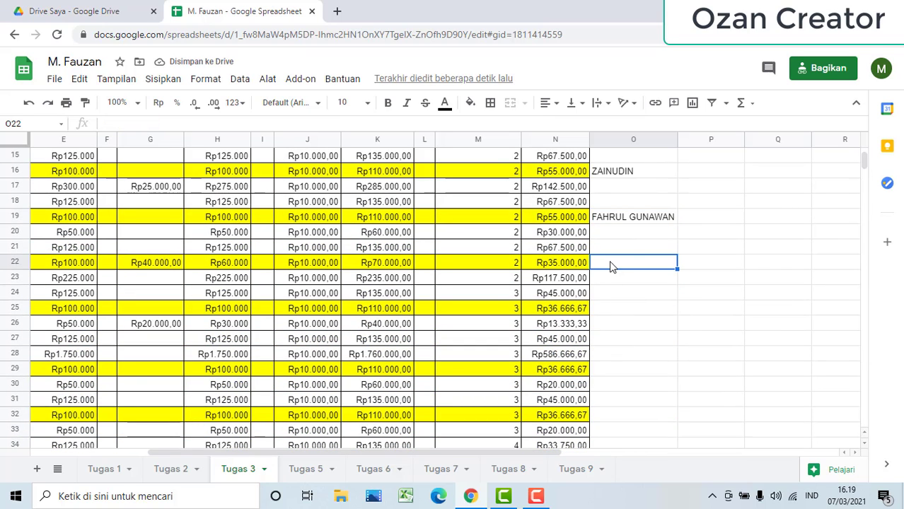
pyautogui.hotkey('ctrl', 'v')
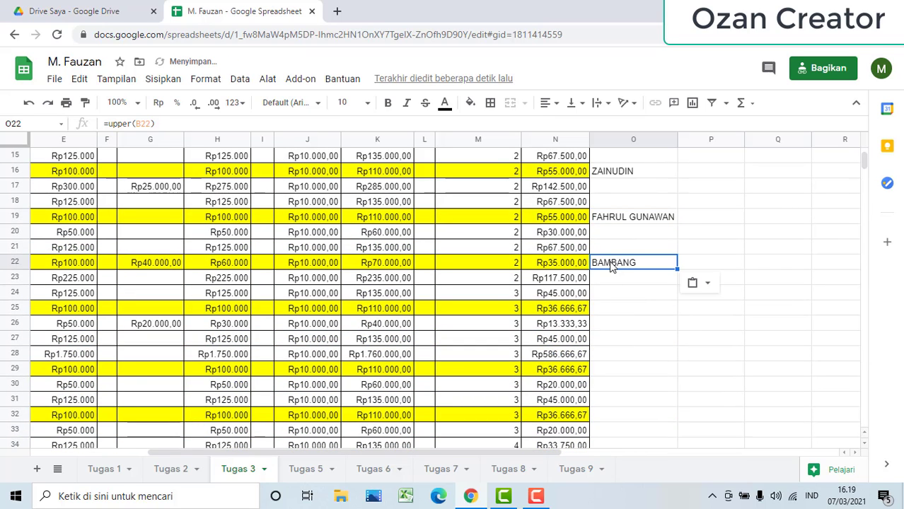
pyautogui.click(610, 313)
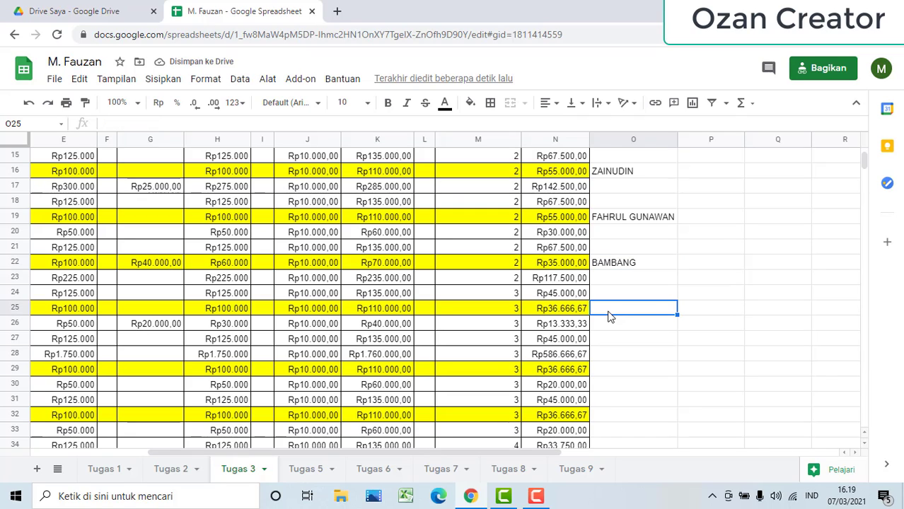
pyautogui.hotkey('ctrl', 'v')
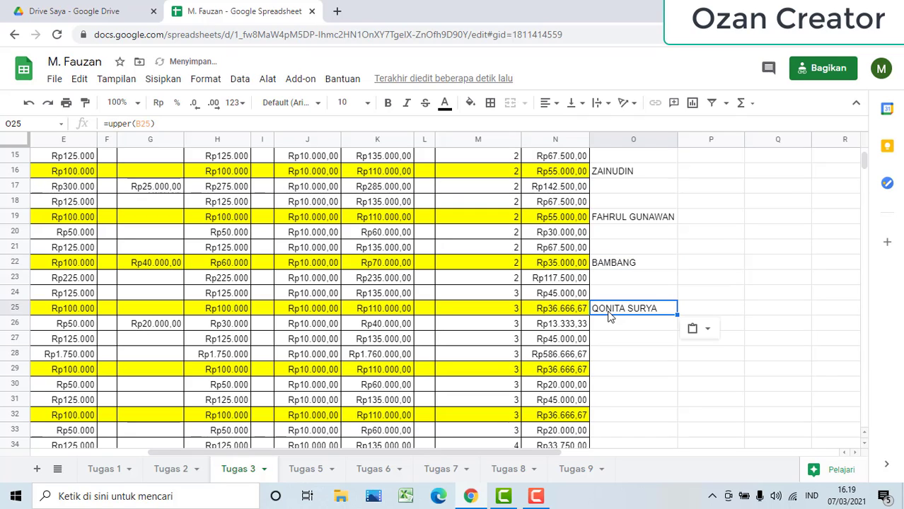
pyautogui.click(608, 370)
pyautogui.hotkey('ctrl', 'v')
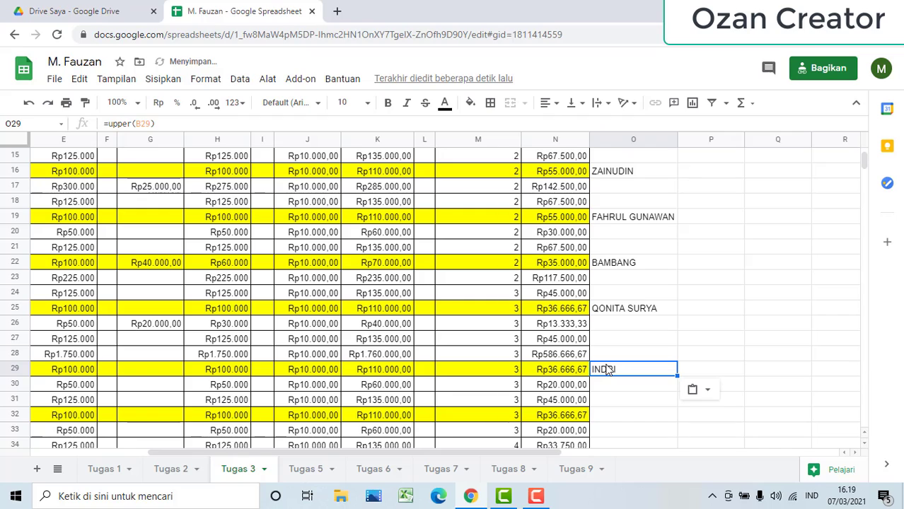
pyautogui.click(608, 417)
pyautogui.hotkey('ctrl', 'v')
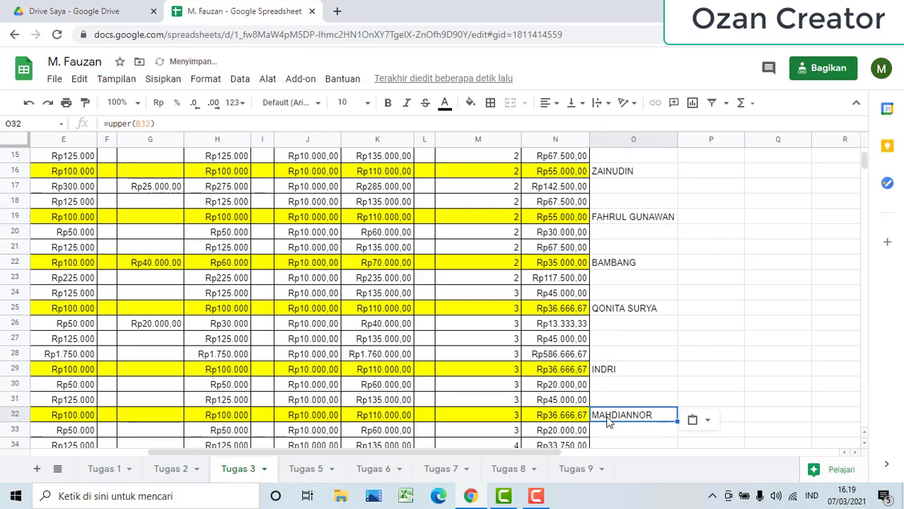
# Paste the copied UPPER formula into O38 and O41 for the last two highlighted records
pyautogui.scroll(-6, 863, 169)
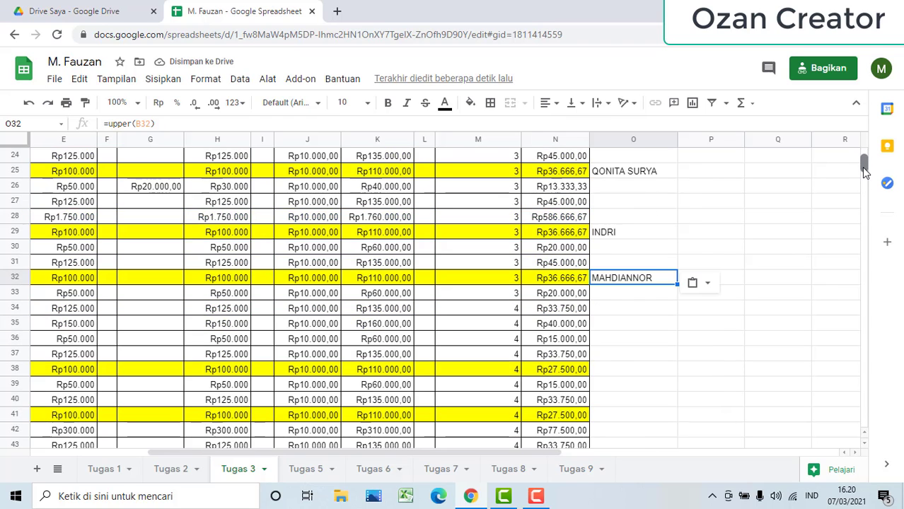
pyautogui.click(634, 231)
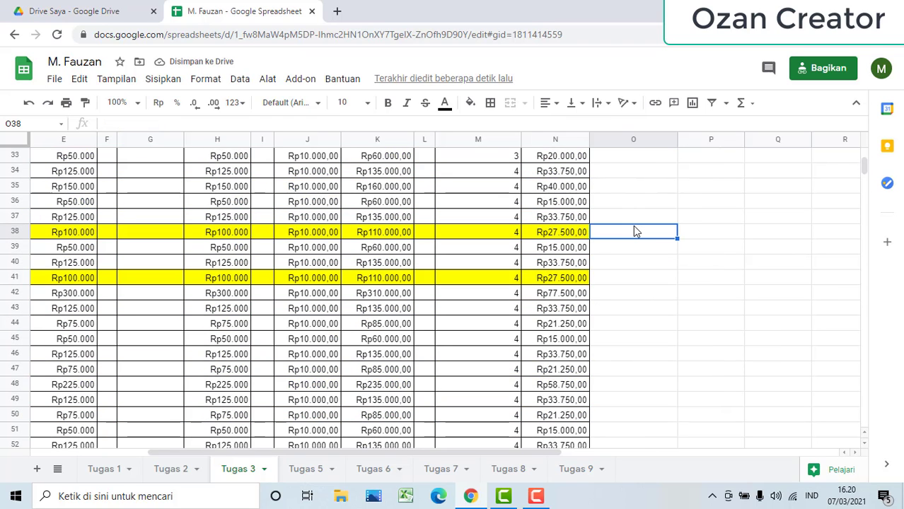
pyautogui.hotkey('ctrl', 'v')
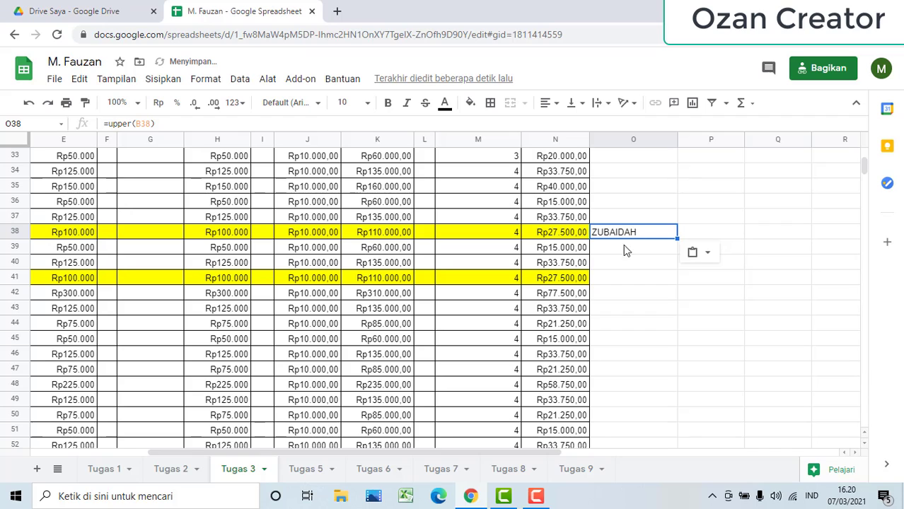
pyautogui.click(614, 279)
pyautogui.hotkey('ctrl', 'v')
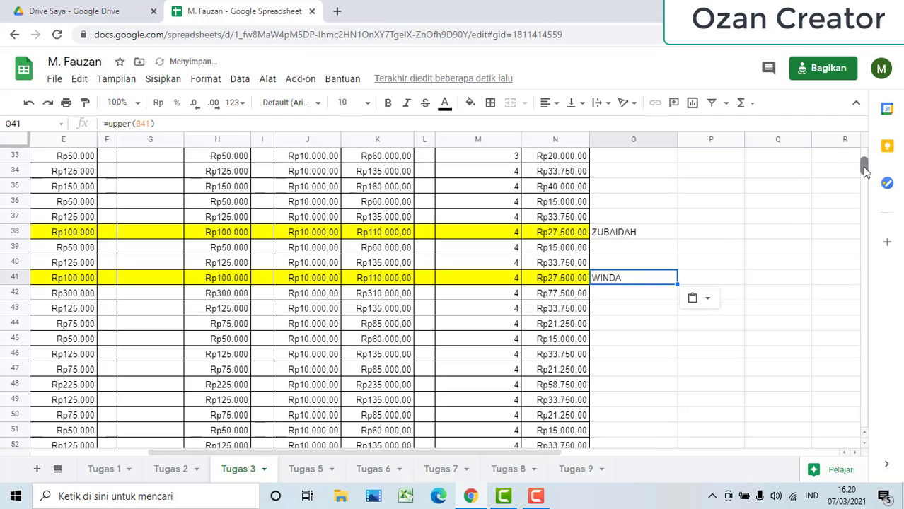
# Review the highlighted records against their capitalised names in column O, and check the formula in O7
pyautogui.moveTo(862, 166); pyautogui.dragTo(862, 160)
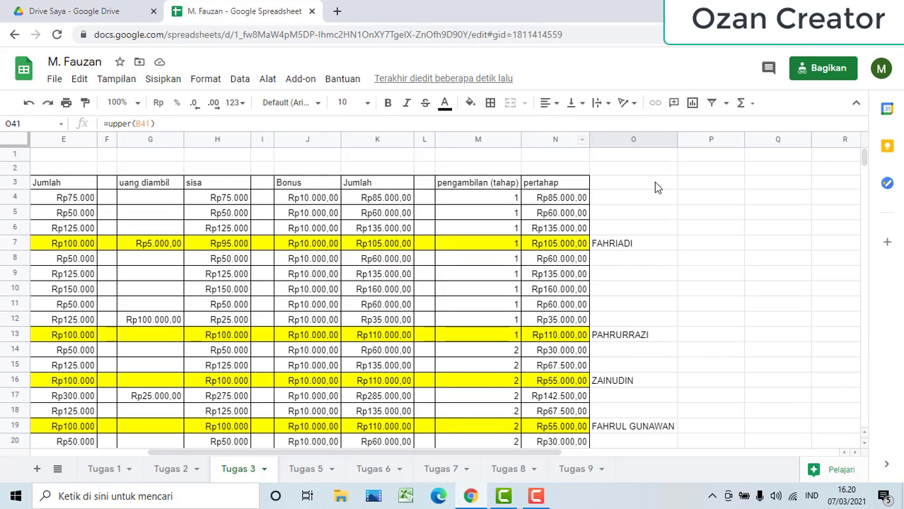
pyautogui.moveTo(864, 158); pyautogui.dragTo(863, 157)
pyautogui.moveTo(177, 454); pyautogui.dragTo(105, 453)
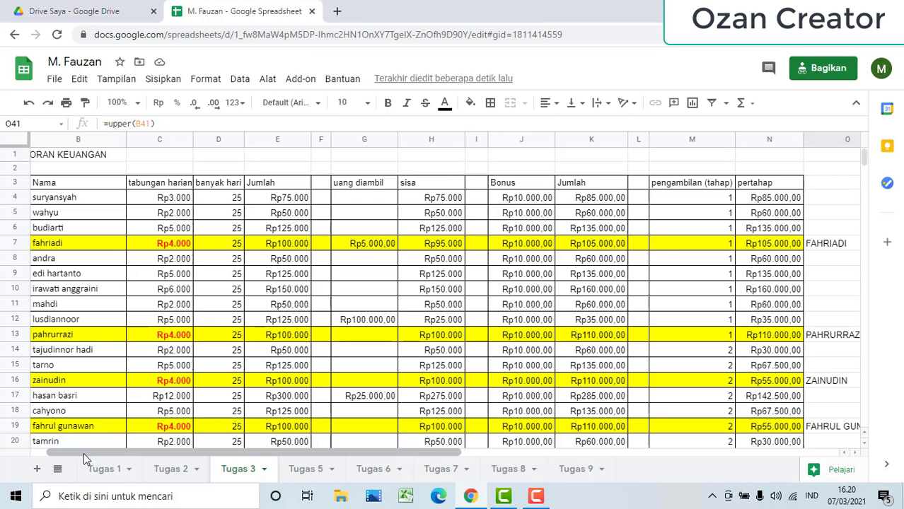
pyautogui.moveTo(84, 452); pyautogui.dragTo(66, 453)
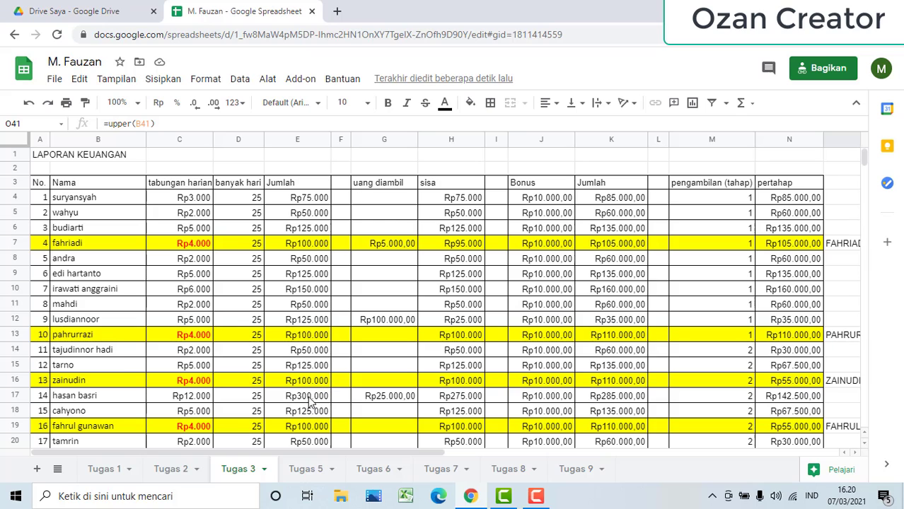
pyautogui.moveTo(152, 456); pyautogui.dragTo(243, 453)
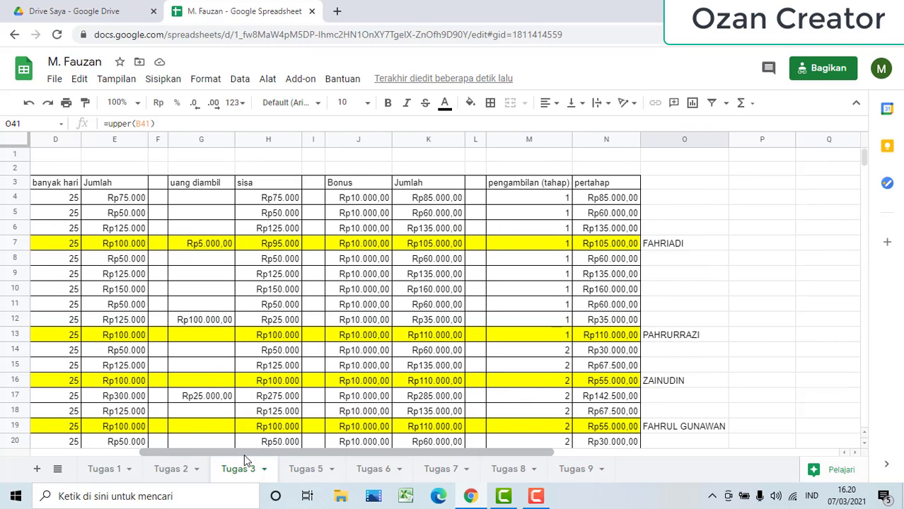
pyautogui.click(675, 249)
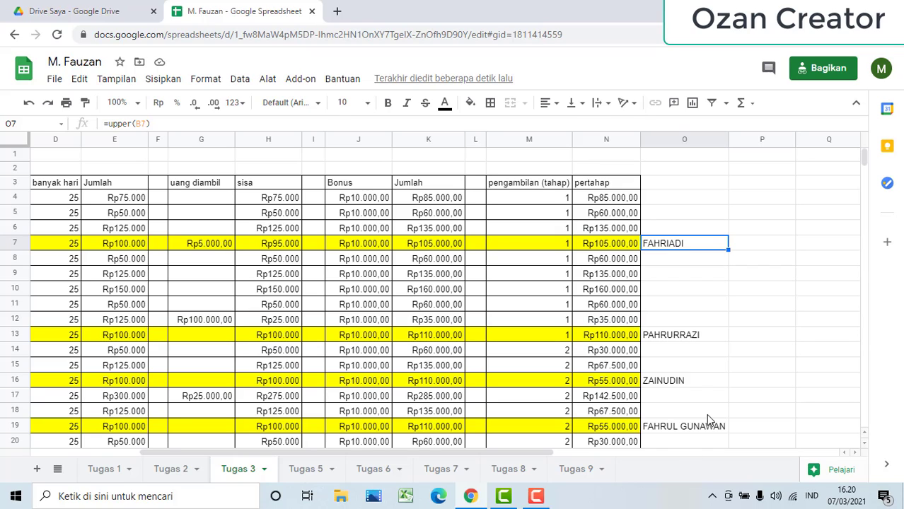
pyautogui.moveTo(866, 170); pyautogui.dragTo(866, 170)
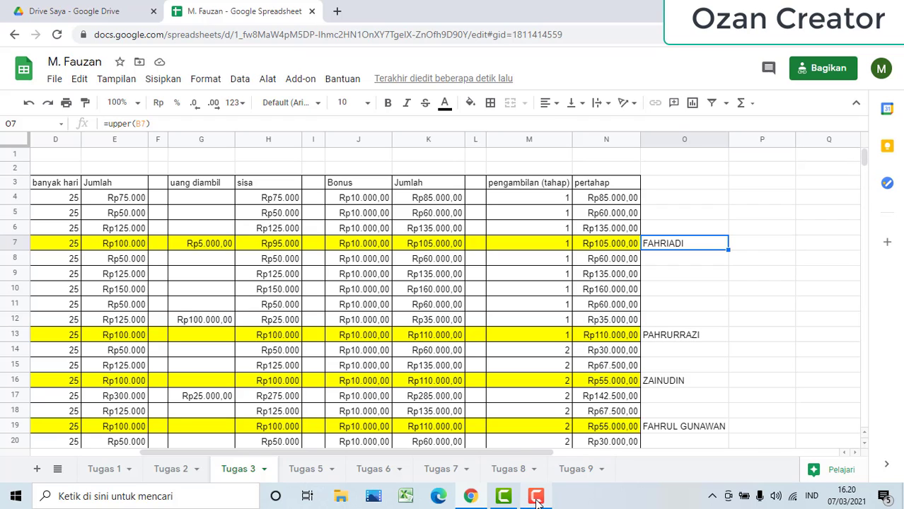
pyautogui.moveTo(535, 499)
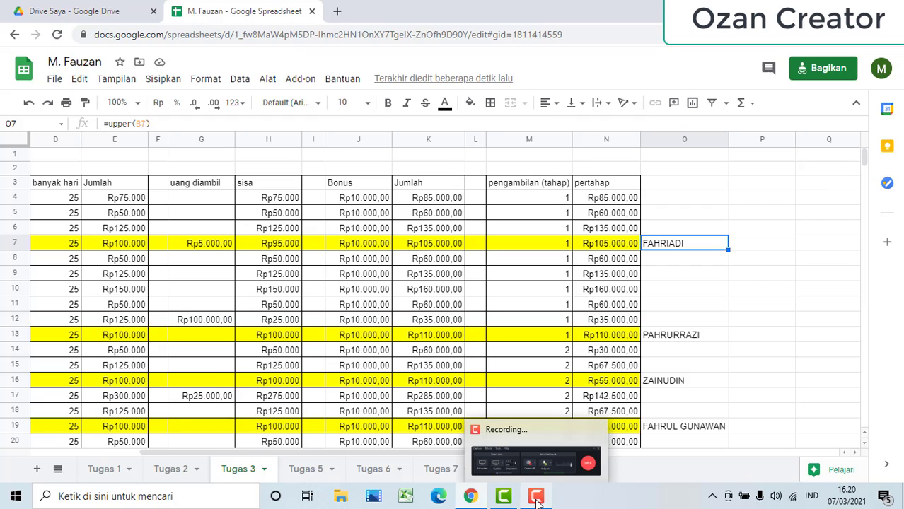